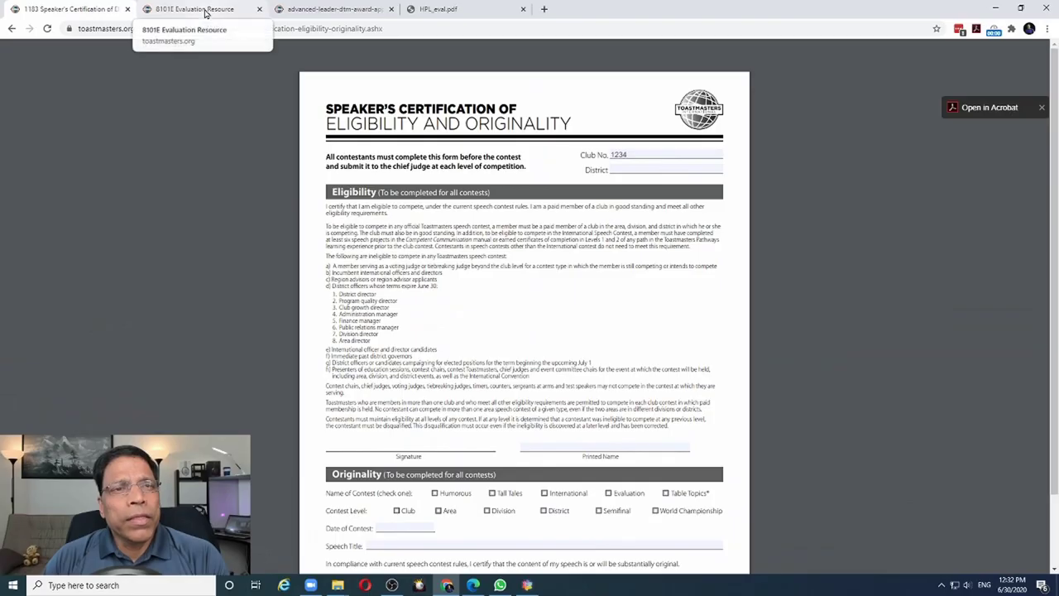
On the 8101E Ice Breaker evaluation form, enter 2344 as Member Name and scroll through the pages
{"action": "left_click", "coordinate": [205, 13]}
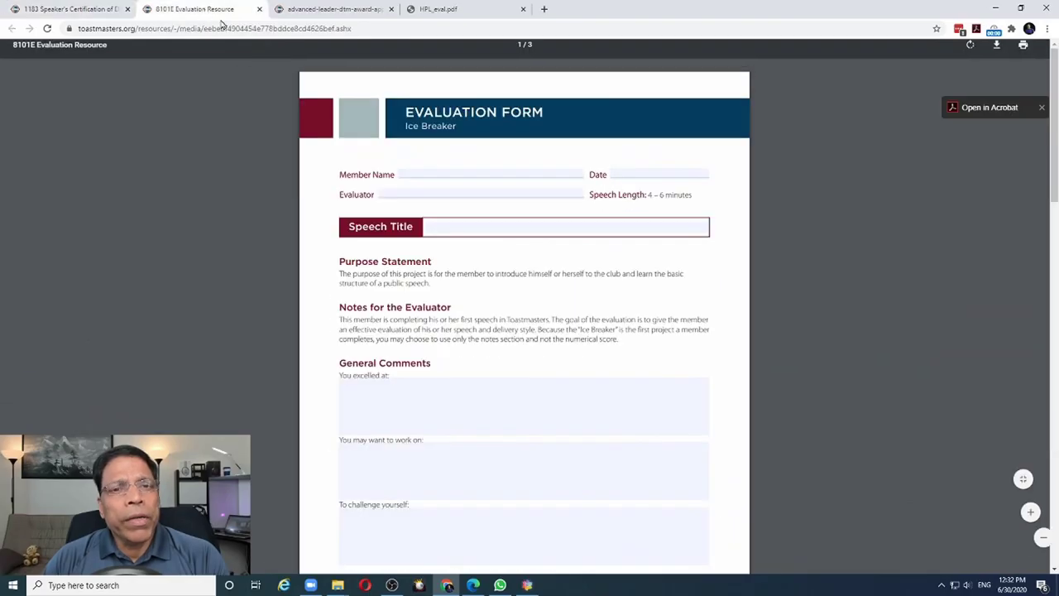
{"action": "left_click", "coordinate": [428, 173]}
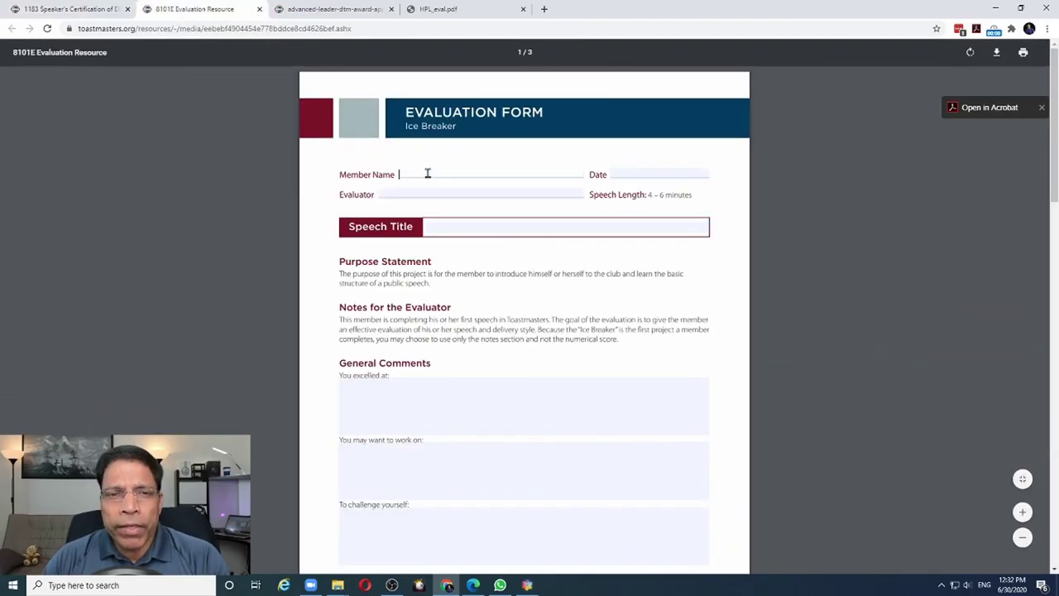
{"action": "type", "text": "2344"}
{"action": "scroll", "coordinate": [430, 275], "scroll_direction": "down", "scroll_amount": 15}
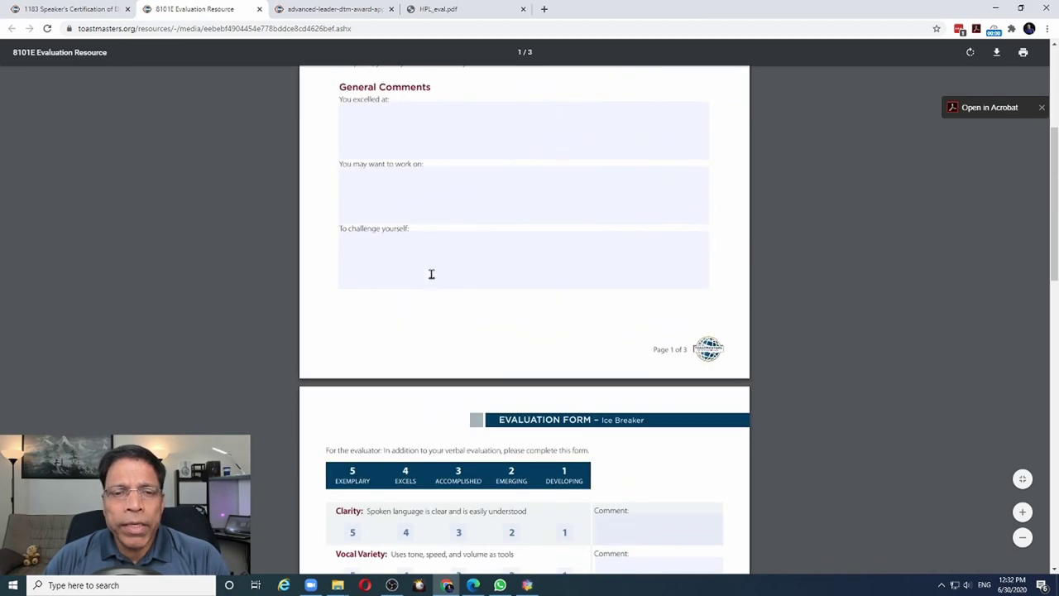
{"action": "scroll", "coordinate": [431, 275], "scroll_direction": "down", "scroll_amount": 2}
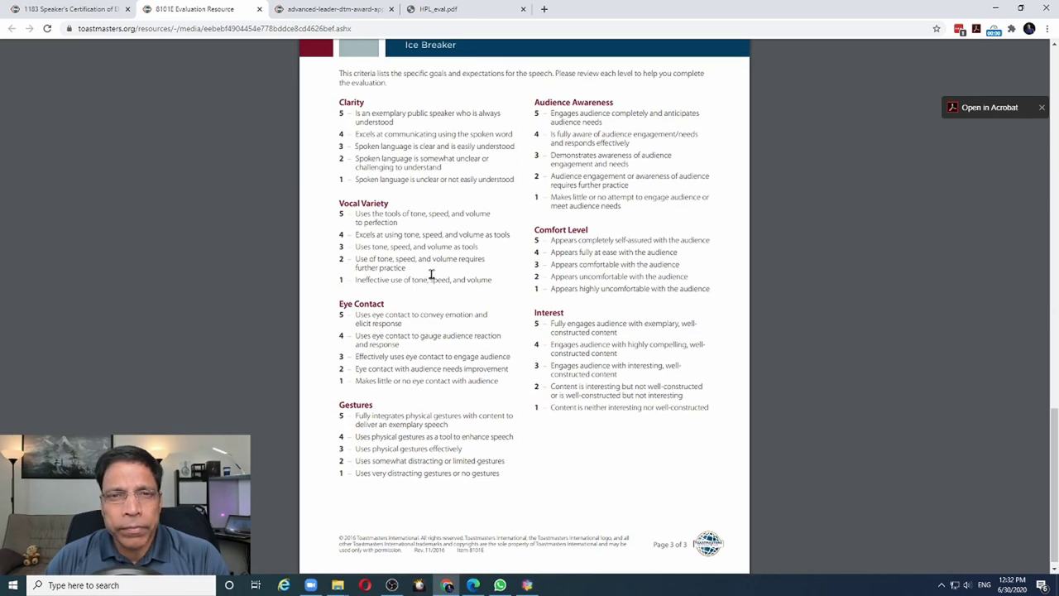
Look over the DTM award application and the HPL evaluation guide, ending on HPL_eval.pdf
{"action": "key", "text": "ctrl+Tab"}
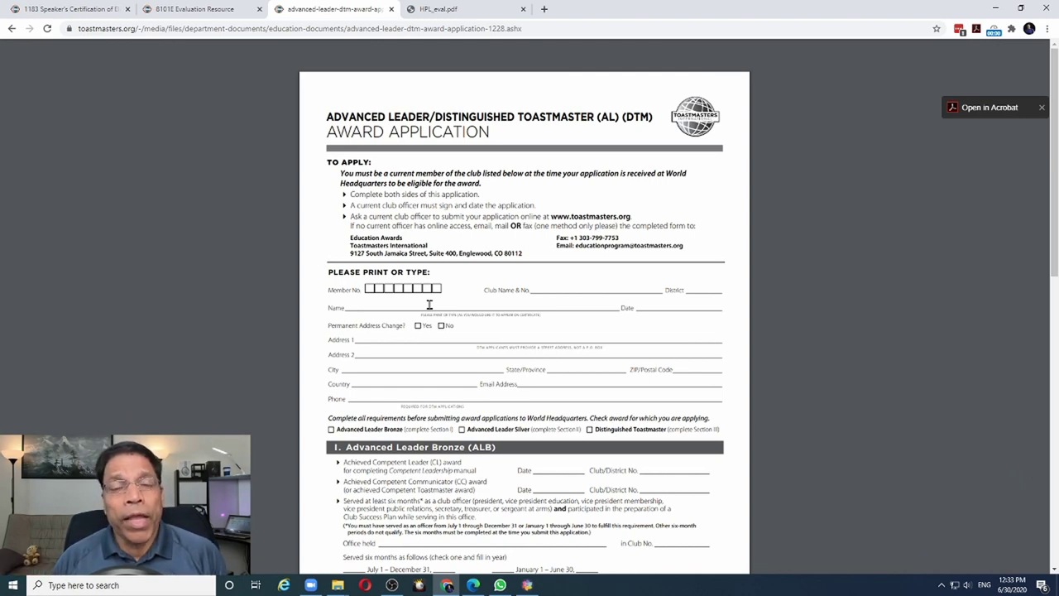
{"action": "left_click", "coordinate": [444, 8]}
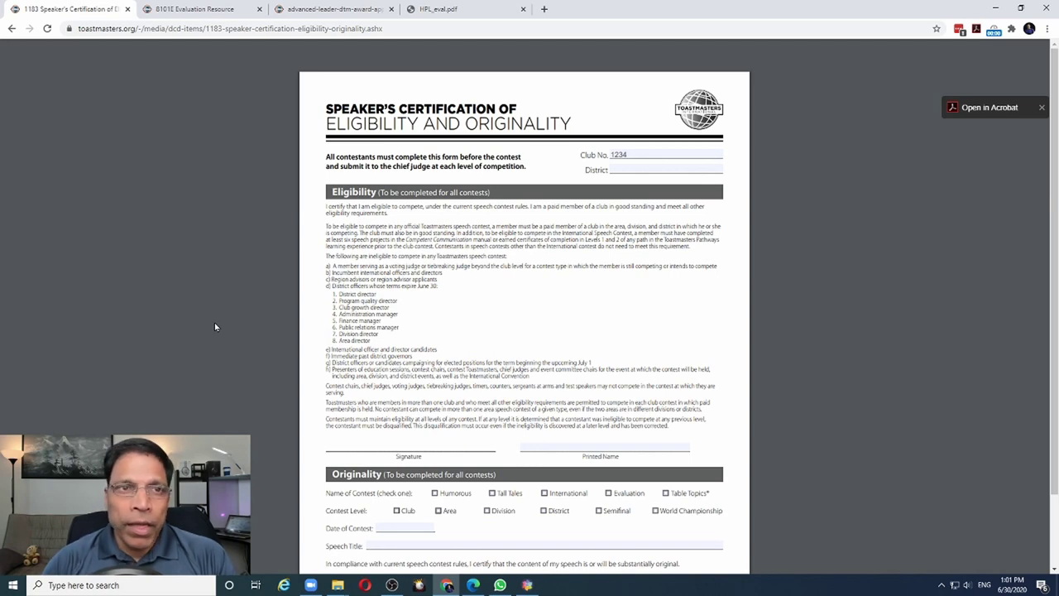
{"action": "left_click", "coordinate": [189, 12]}
{"action": "left_click", "coordinate": [329, 9]}
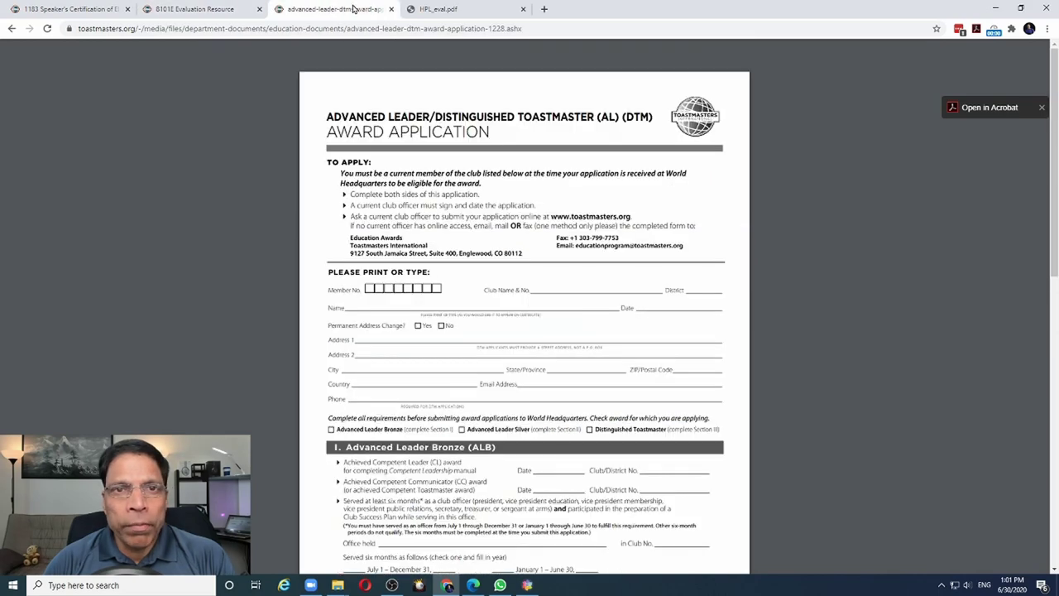
{"action": "left_click", "coordinate": [461, 9]}
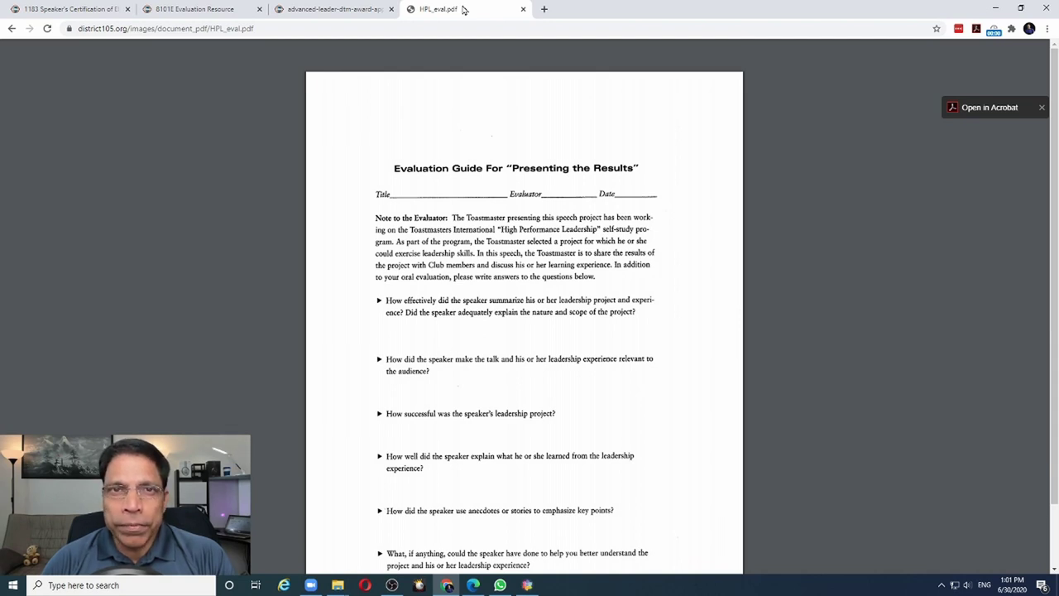
Save a copy of the Speaker's Certification PDF from Chrome to disk
{"action": "left_click", "coordinate": [76, 9]}
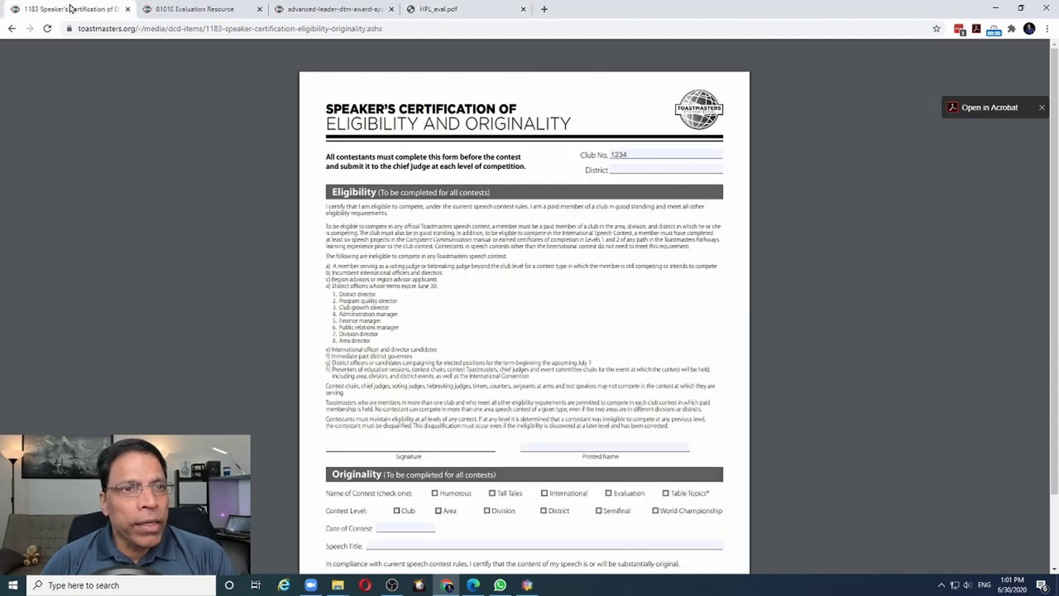
{"action": "right_click", "coordinate": [384, 223]}
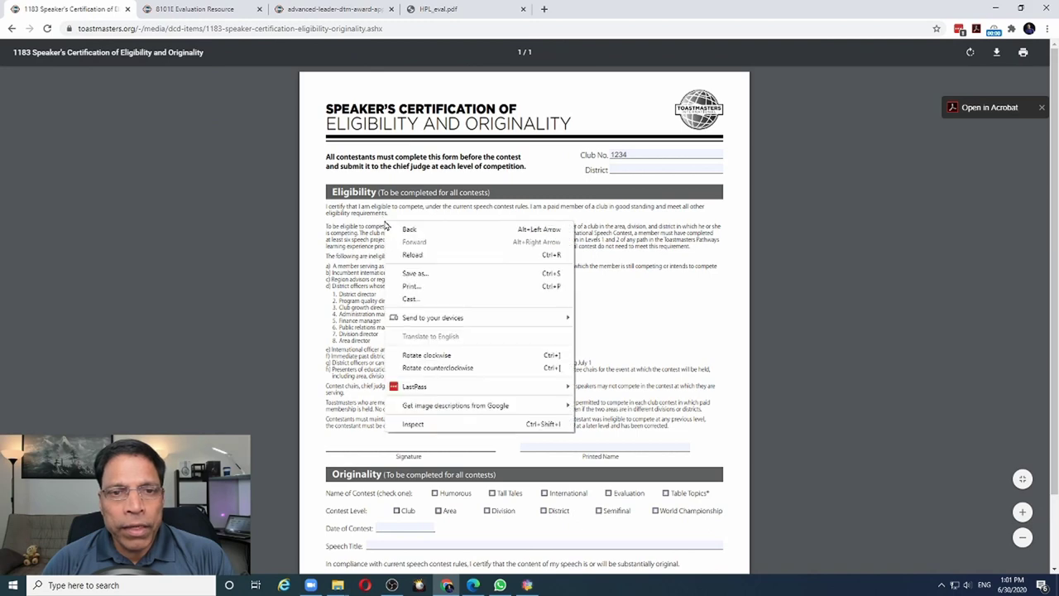
{"action": "left_click", "coordinate": [413, 273]}
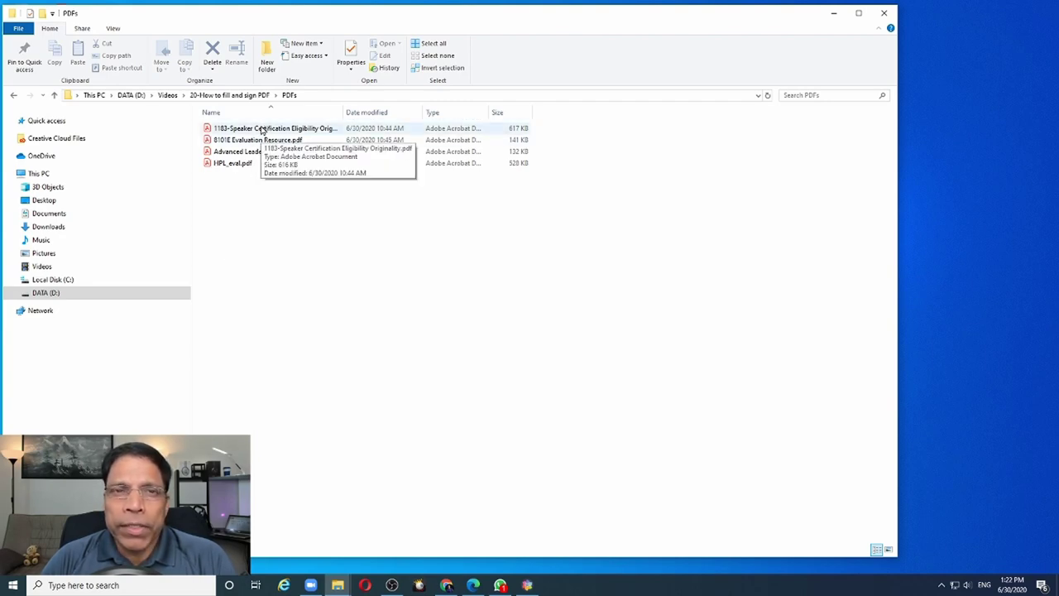
Open 1183-Speaker Certification Eligibility Originality.pdf from the PDFs folder in Acrobat Reader
{"action": "double_click", "coordinate": [261, 130]}
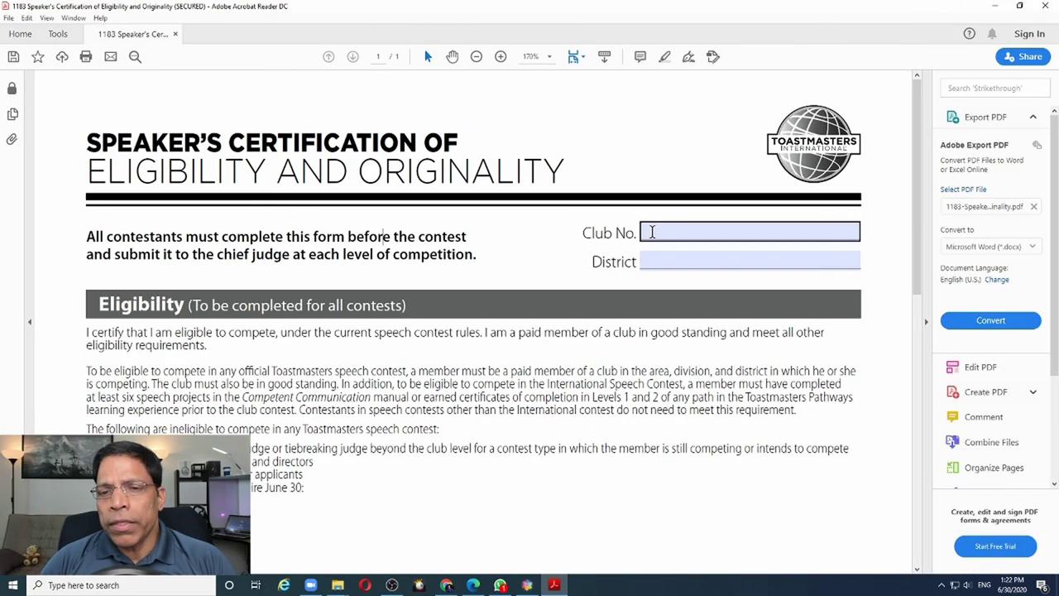
Fill in Club No. 1245 and District 20 on the certification form
{"action": "left_click", "coordinate": [660, 227]}
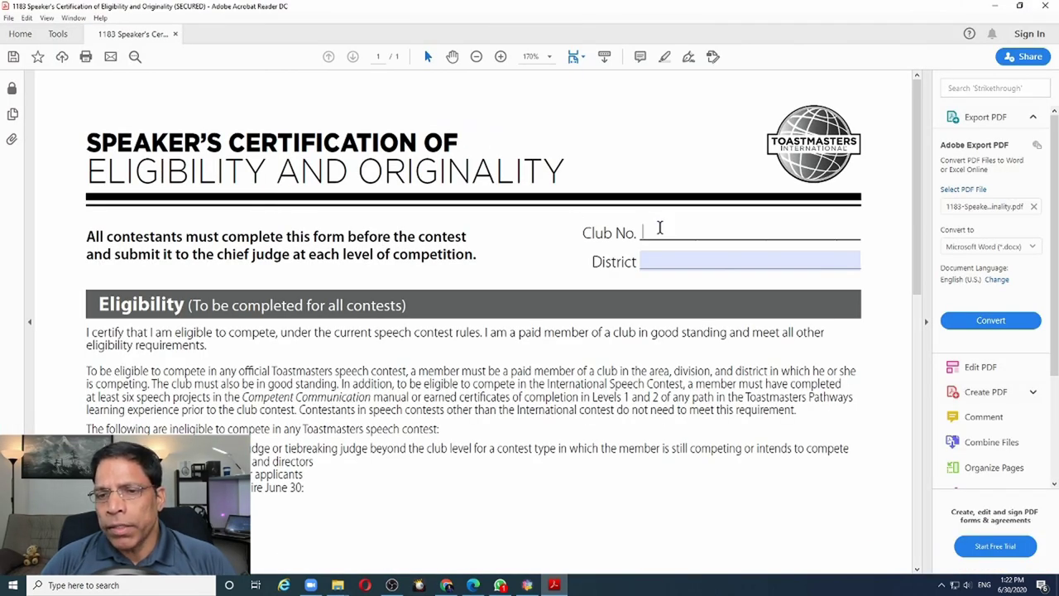
{"action": "type", "text": "1245"}
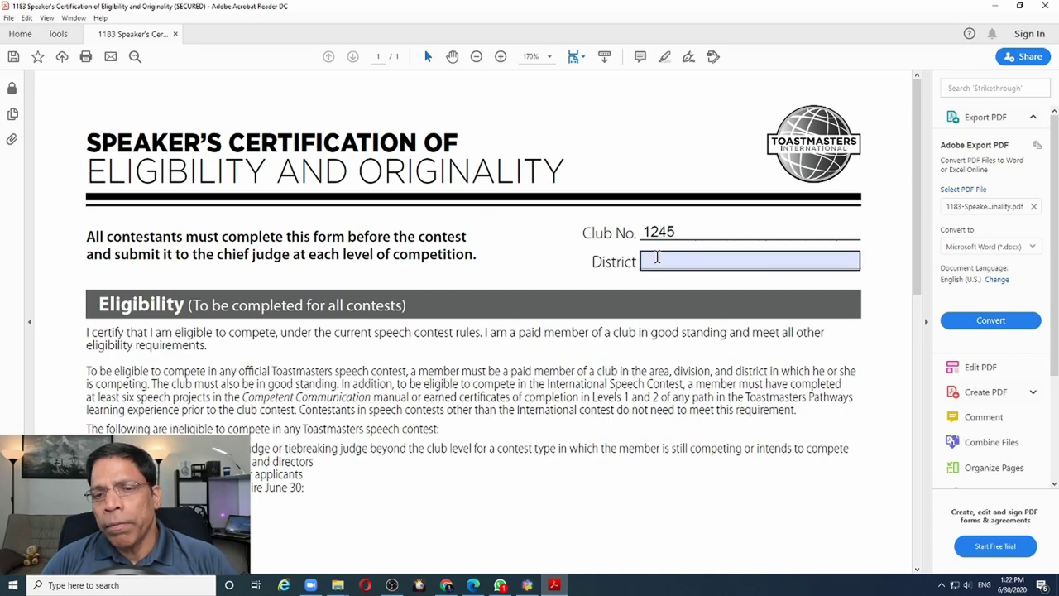
{"action": "left_click", "coordinate": [657, 259]}
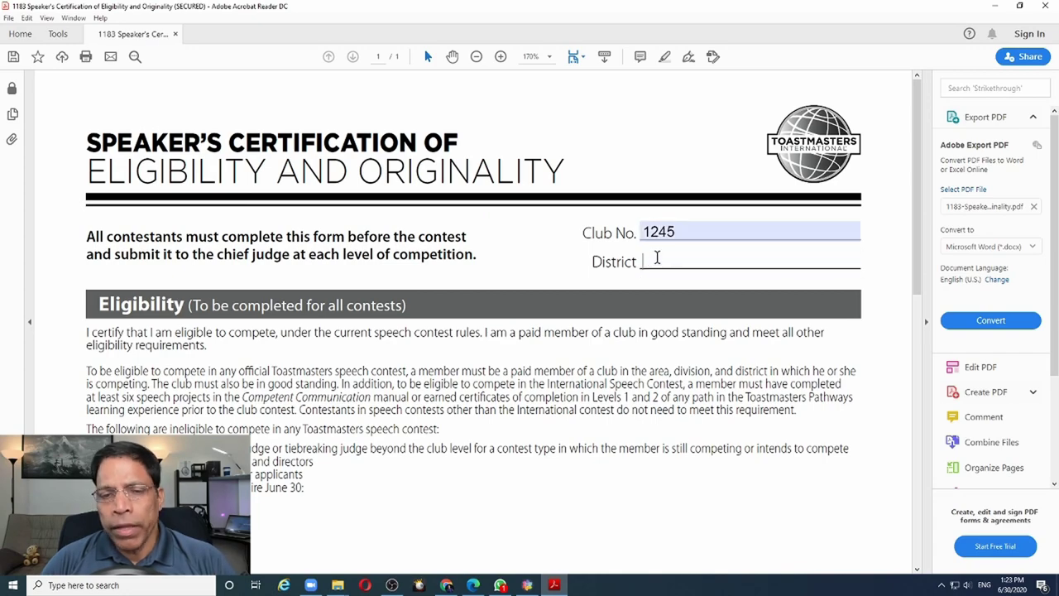
{"action": "type", "text": "20"}
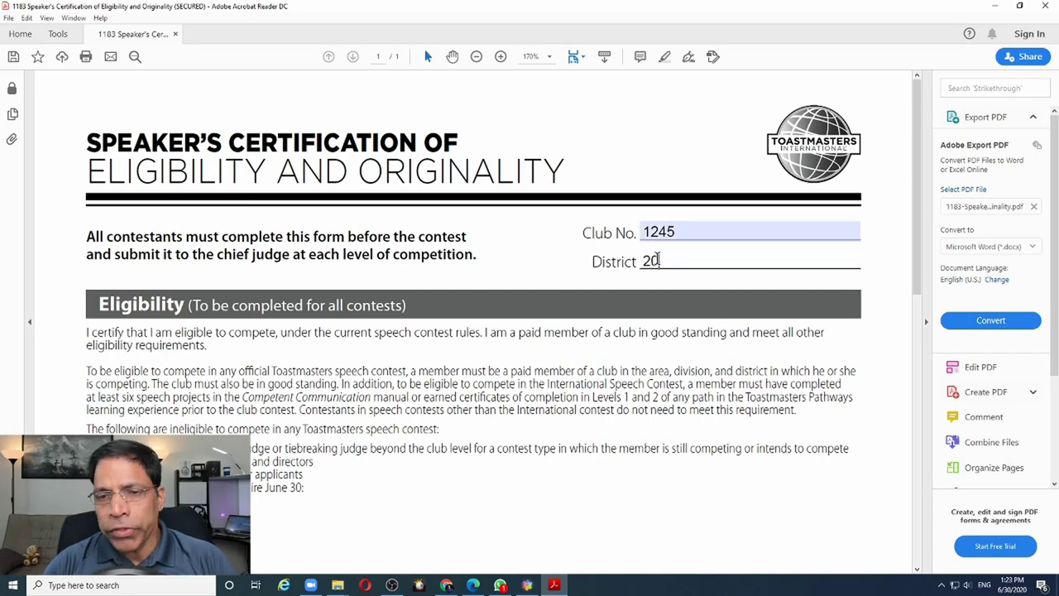
{"action": "scroll", "coordinate": [658, 258], "scroll_direction": "down", "scroll_amount": 8}
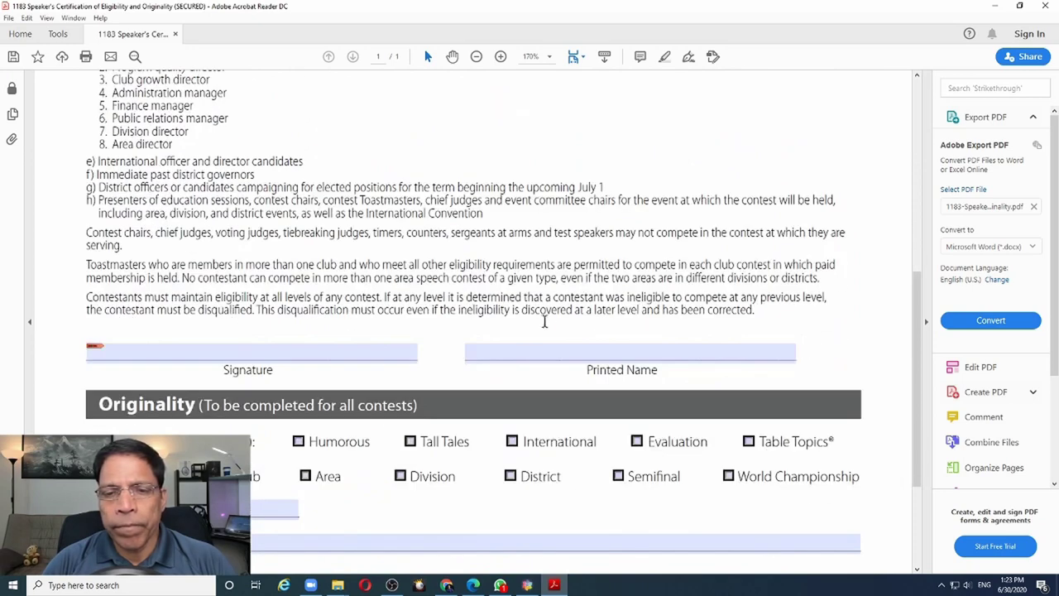
Enter the member's printed name and the speech title 'Effective Evaluation', then start the Signature field
{"action": "left_click", "coordinate": [519, 354]}
{"action": "type", "text": "John Smith"}
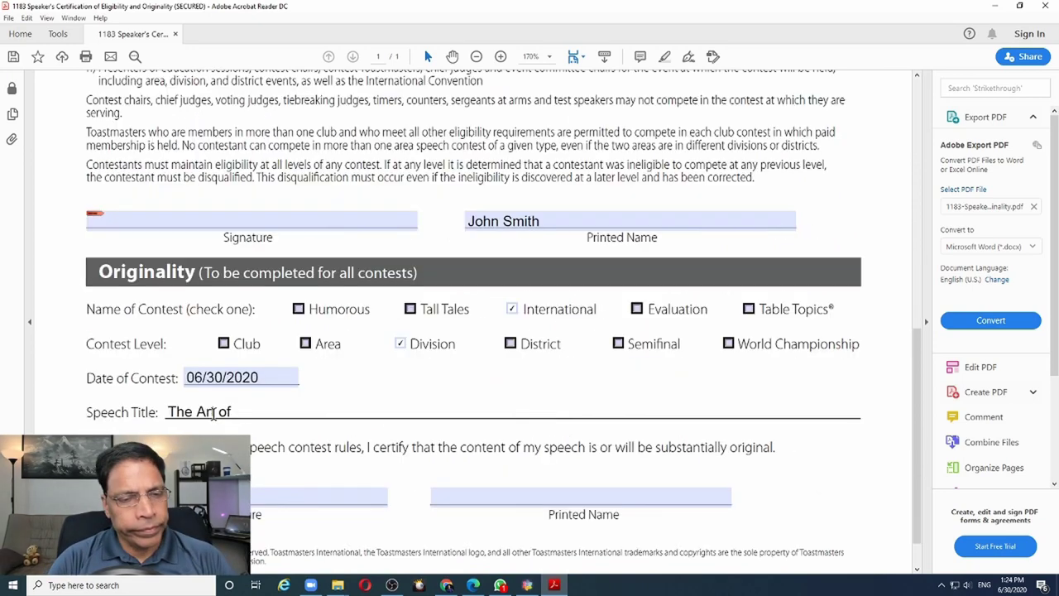
{"action": "type", "text": "Effective "}
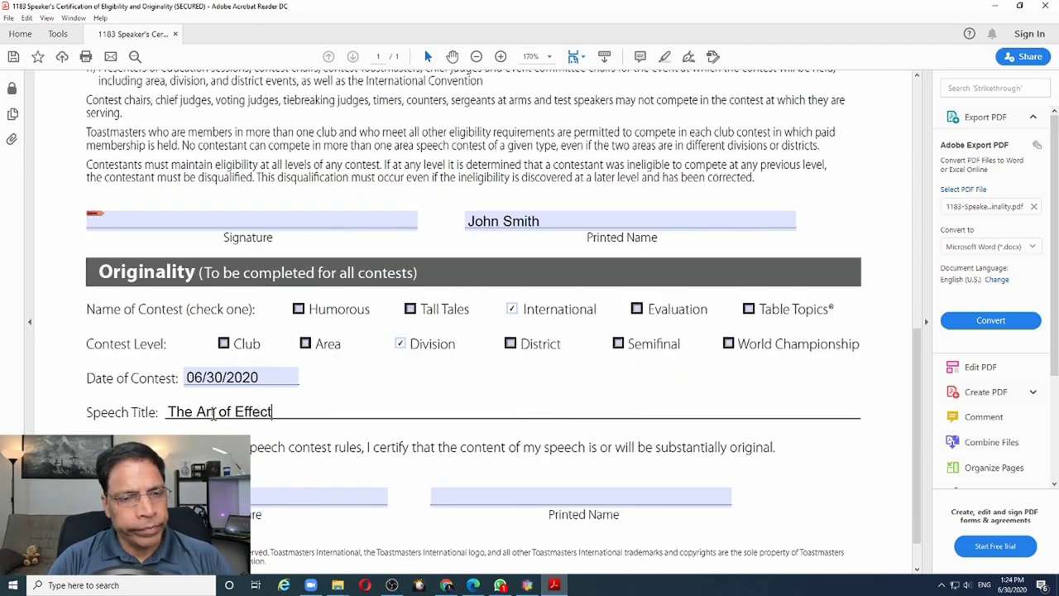
{"action": "type", "text": "Evaluation"}
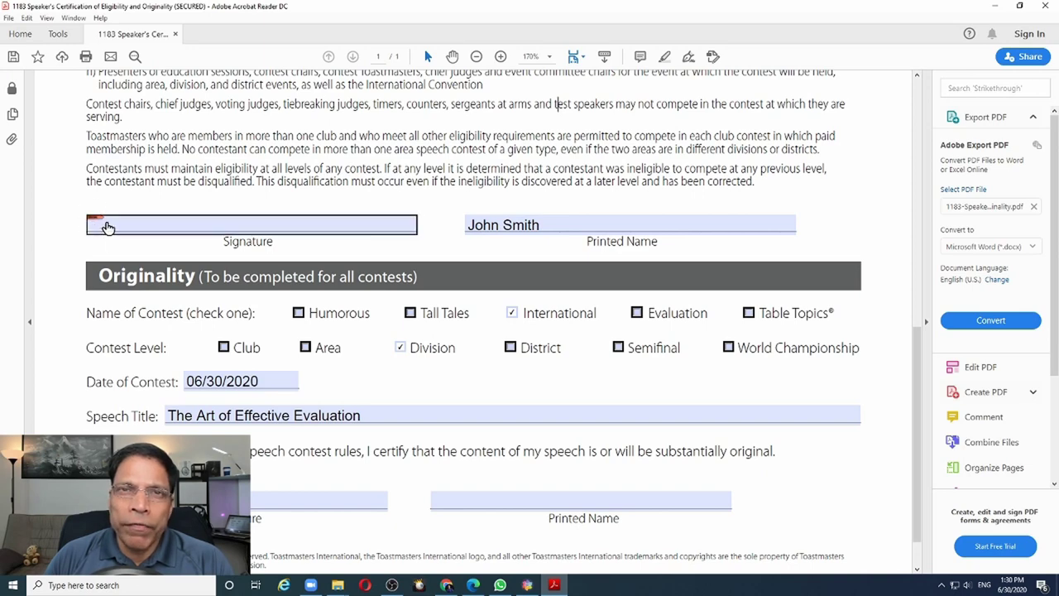
{"action": "left_click", "coordinate": [216, 230]}
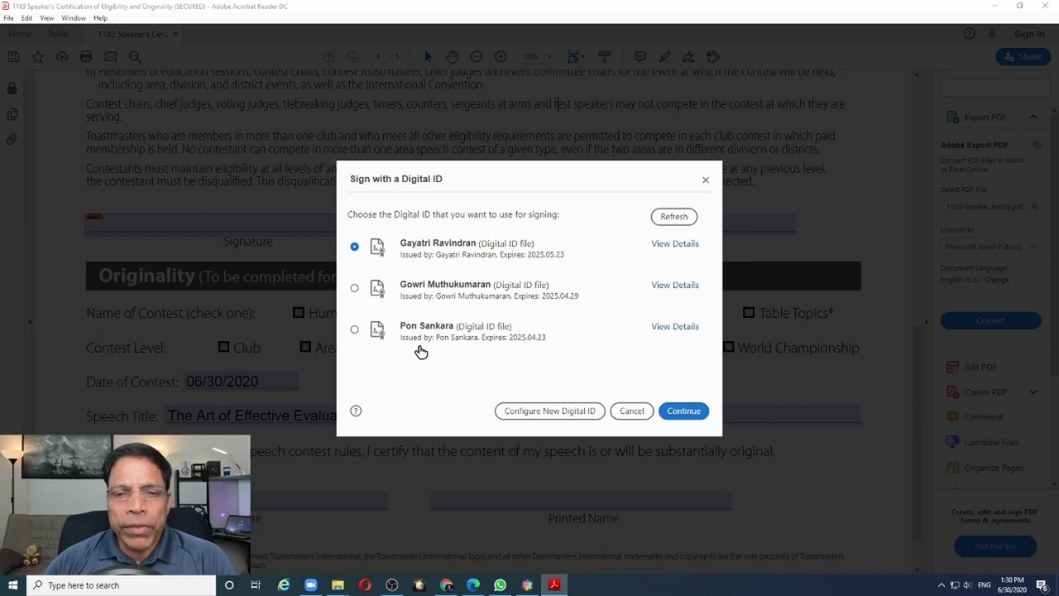
Choose to configure a new self-signed Digital ID for signing
{"action": "left_click", "coordinate": [551, 411]}
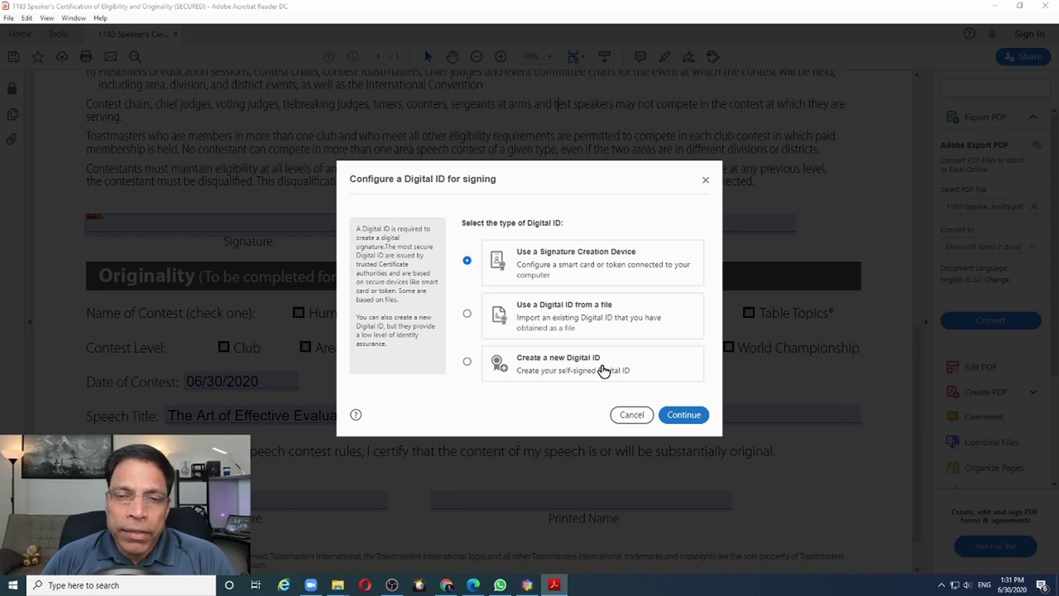
{"action": "left_click", "coordinate": [467, 363]}
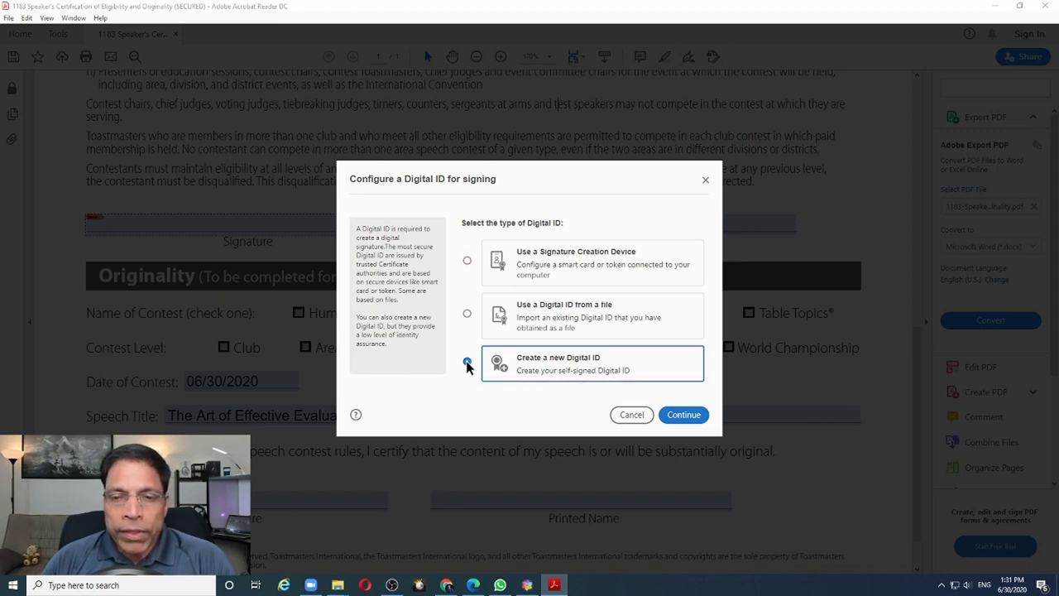
{"action": "left_click", "coordinate": [684, 415]}
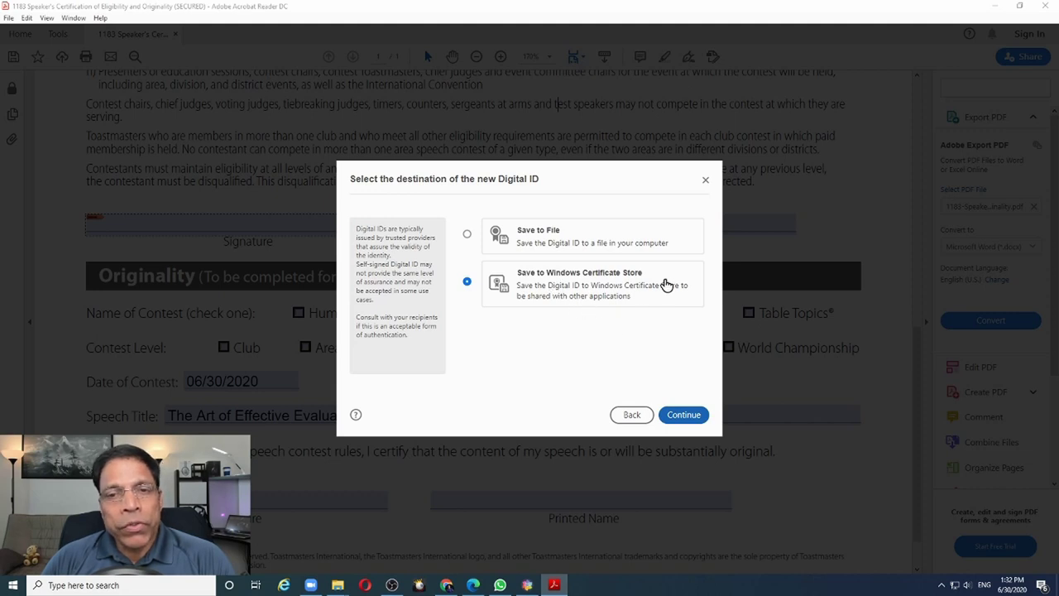
Store the new Digital ID in a file and enter the owner's name and e-mail address
{"action": "left_click", "coordinate": [469, 237]}
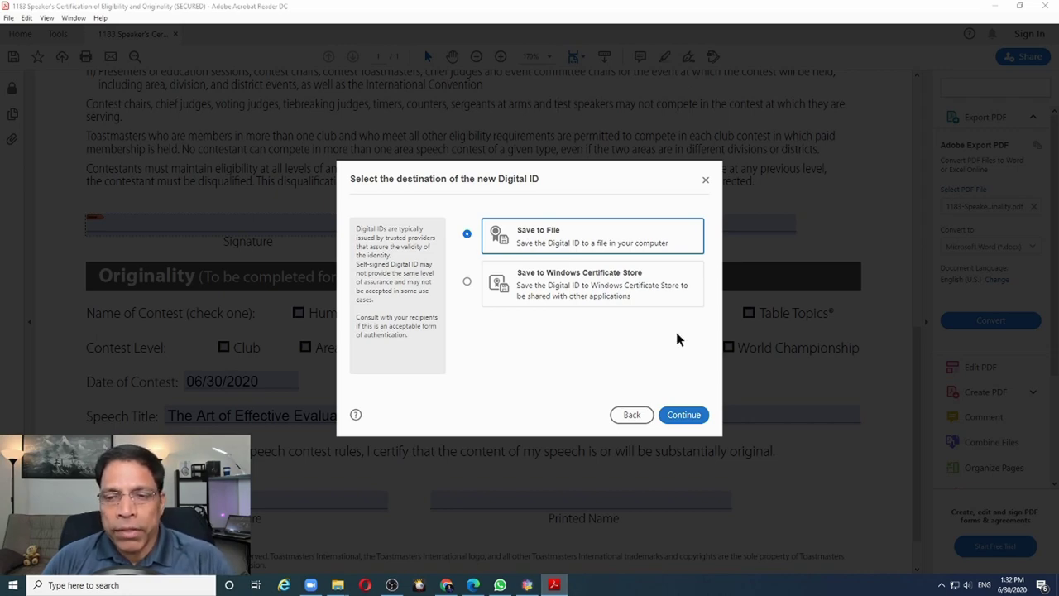
{"action": "left_click", "coordinate": [684, 415]}
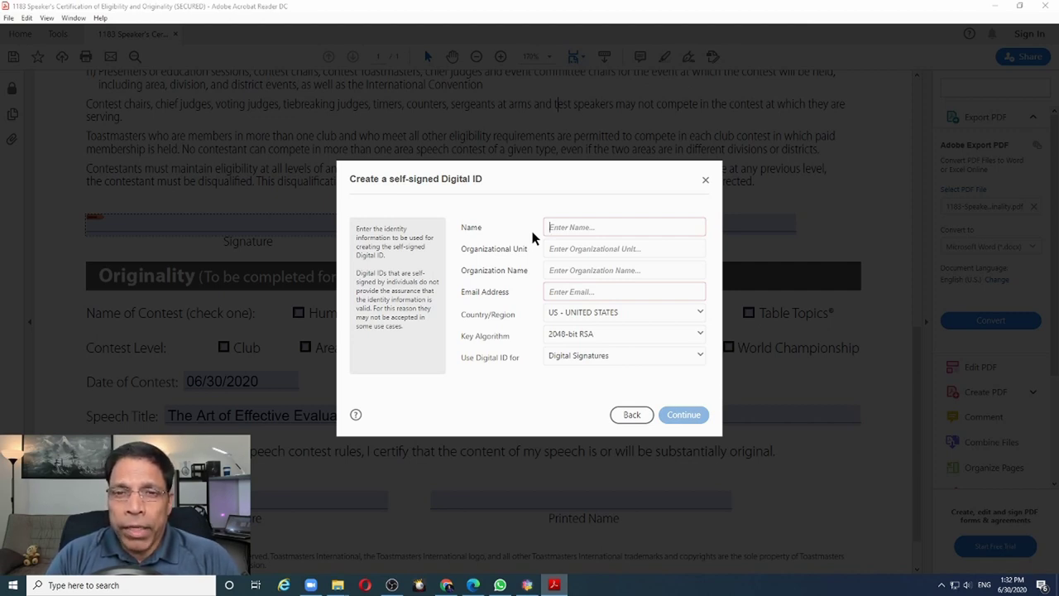
{"action": "type", "text": "John Sm"}
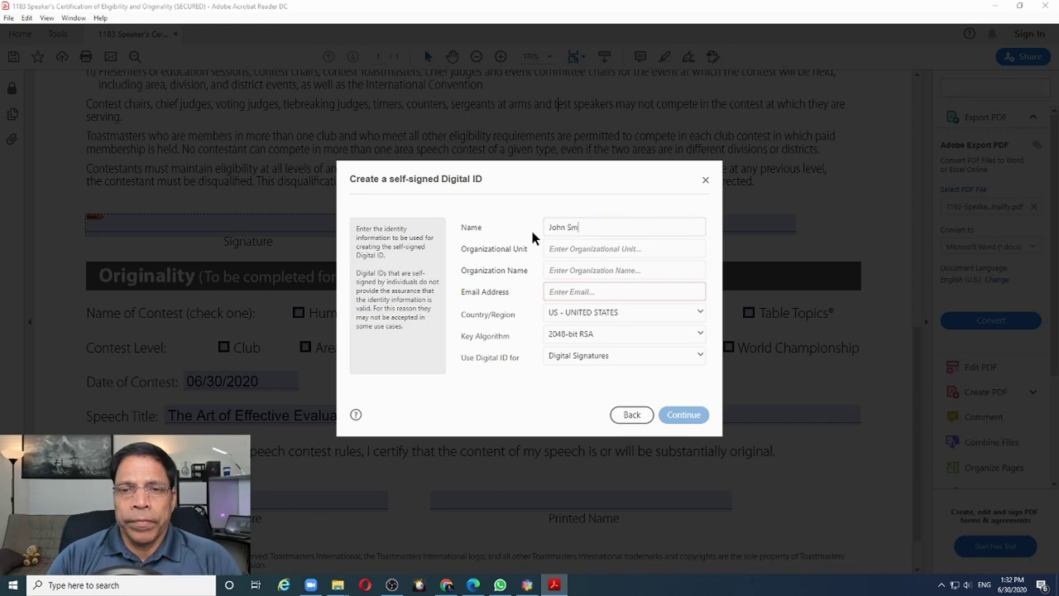
{"action": "type", "text": "ith"}
{"action": "key", "text": "Tab"}
{"action": "key", "text": "Tab"}
{"action": "key", "text": "Tab"}
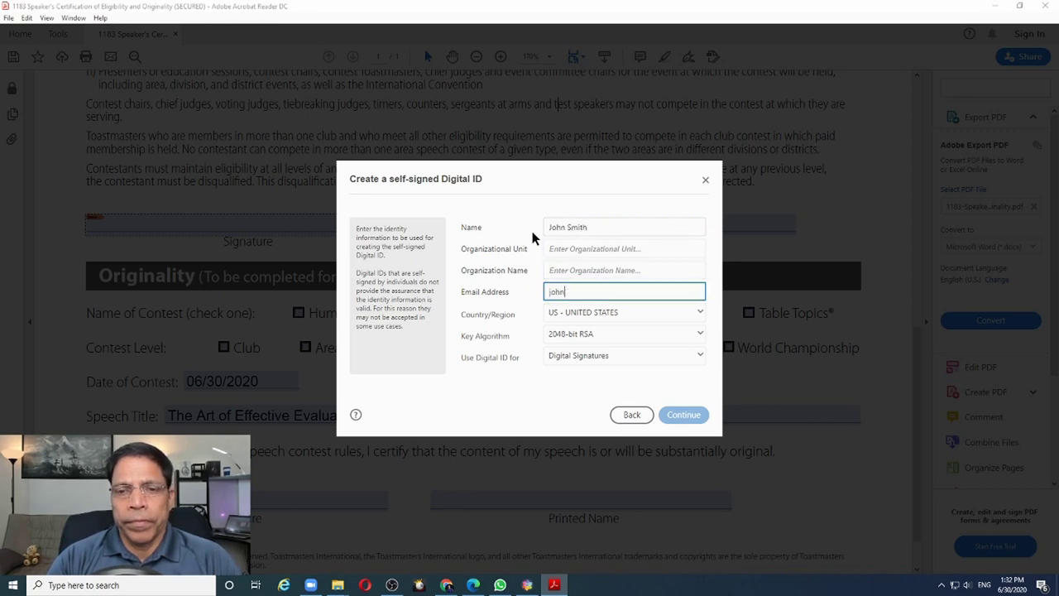
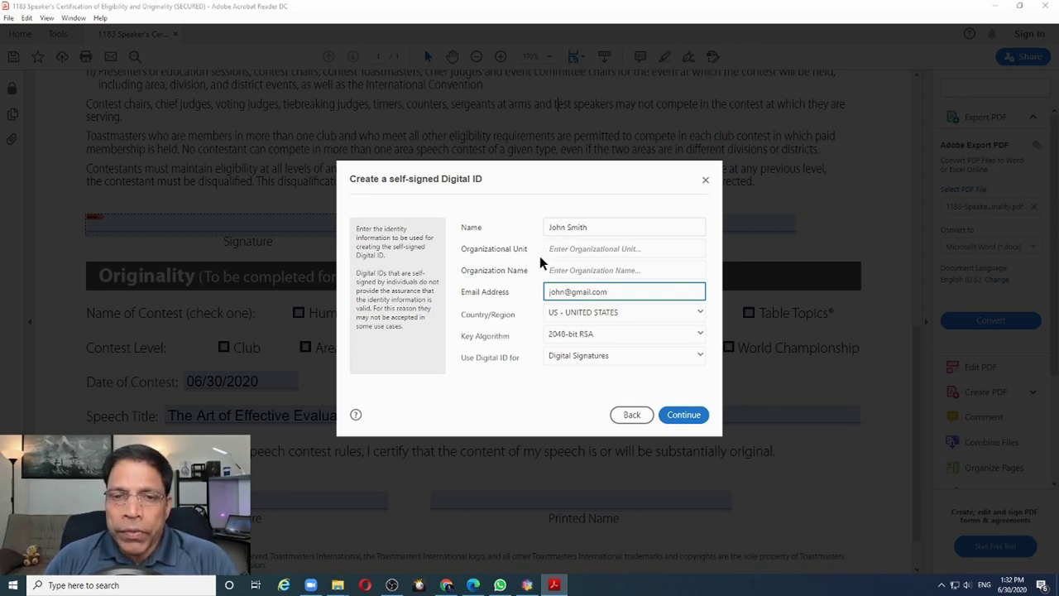
{"action": "left_click", "coordinate": [684, 415]}
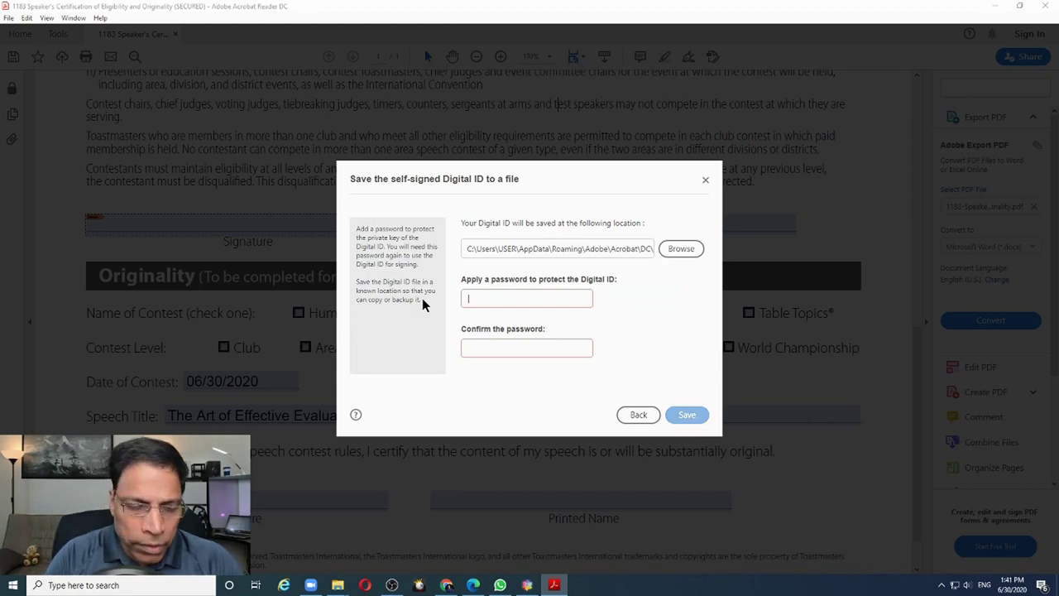
Protect and save the Digital ID with a password, select it, and enter the password
{"action": "type", "text": "••••••"}
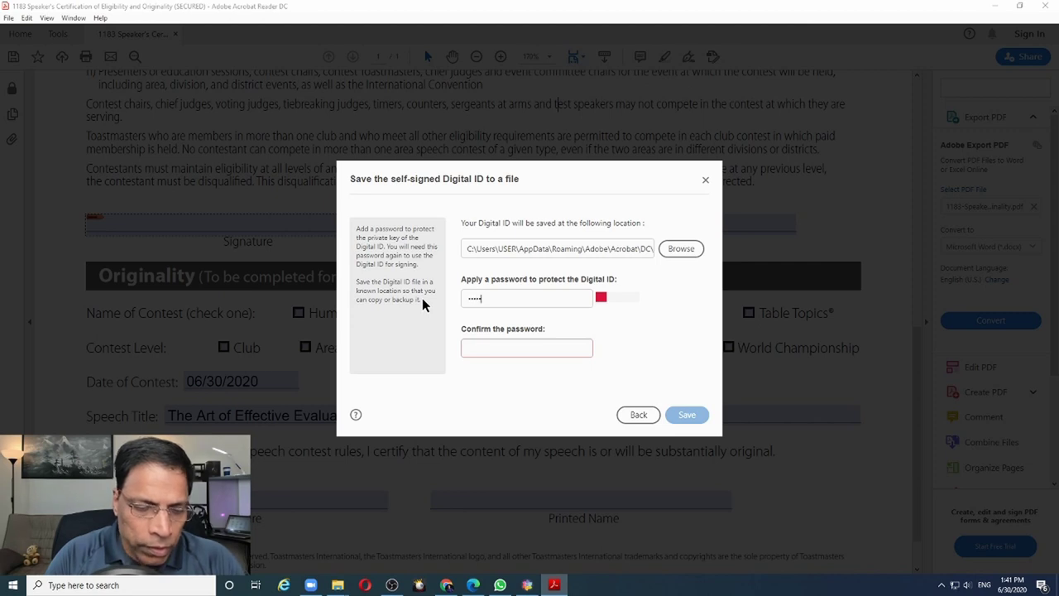
{"action": "type", "text": "••"}
{"action": "key", "text": "Tab"}
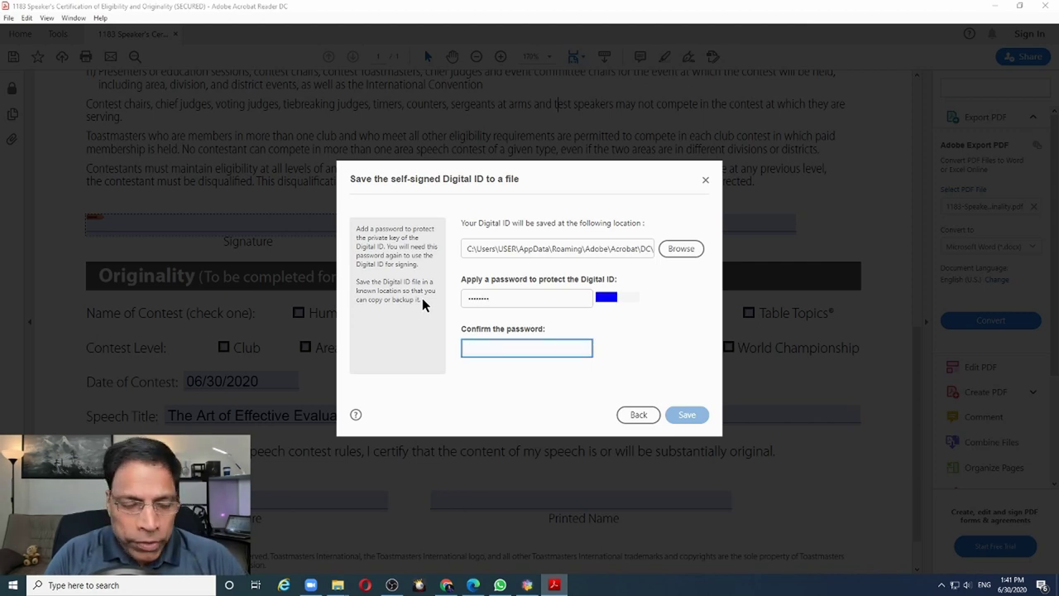
{"action": "type", "text": "••••••"}
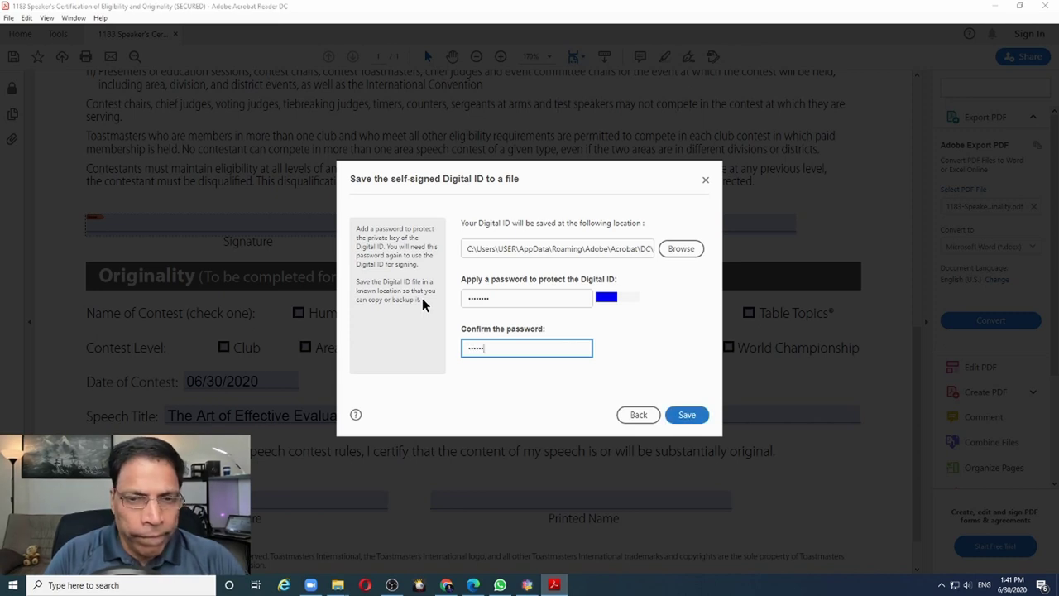
{"action": "type", "text": "••"}
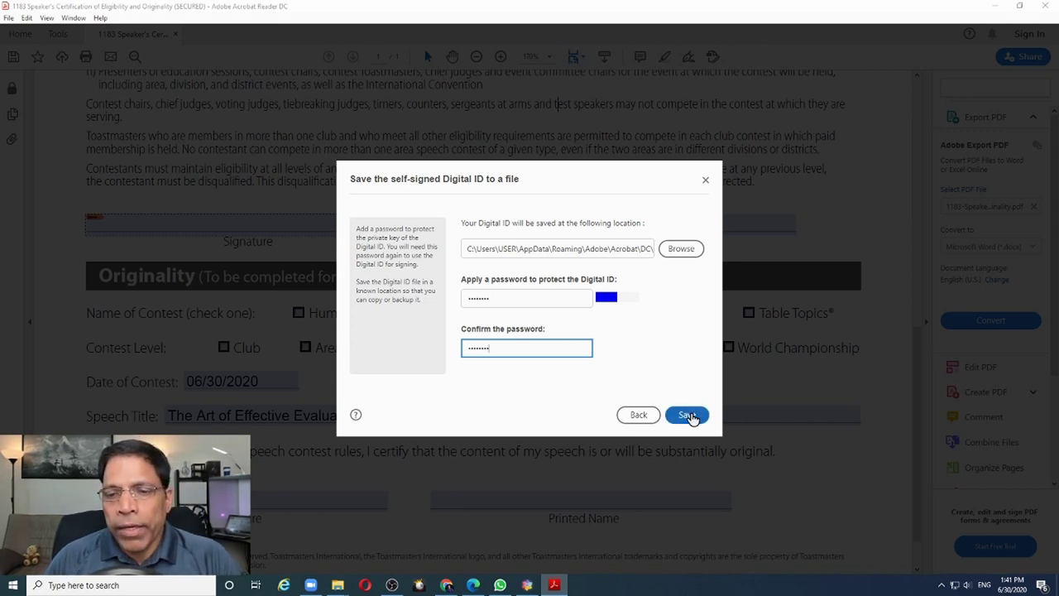
{"action": "left_click", "coordinate": [691, 416]}
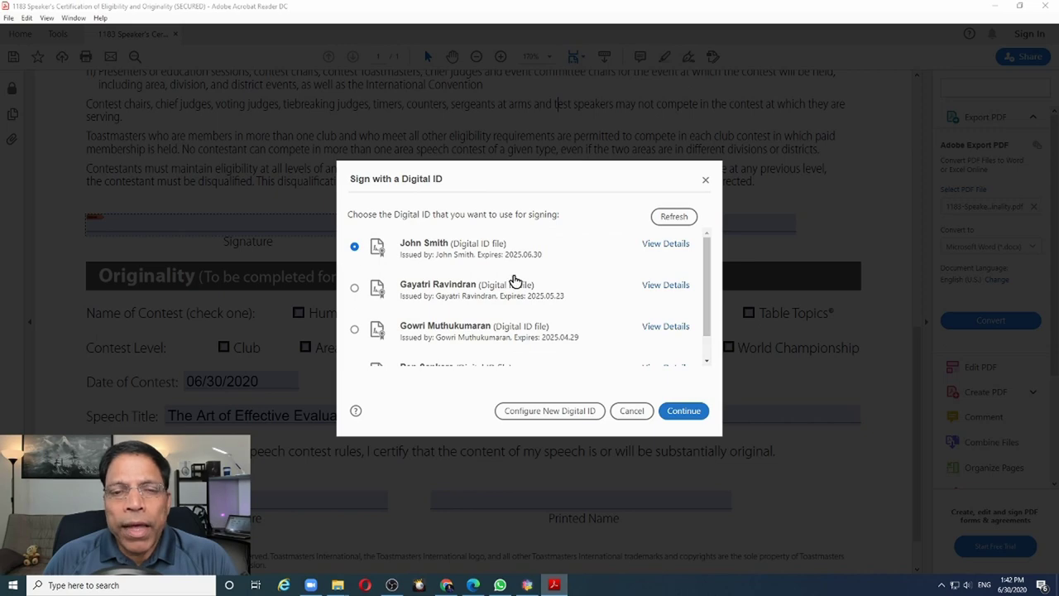
{"action": "left_click", "coordinate": [678, 412]}
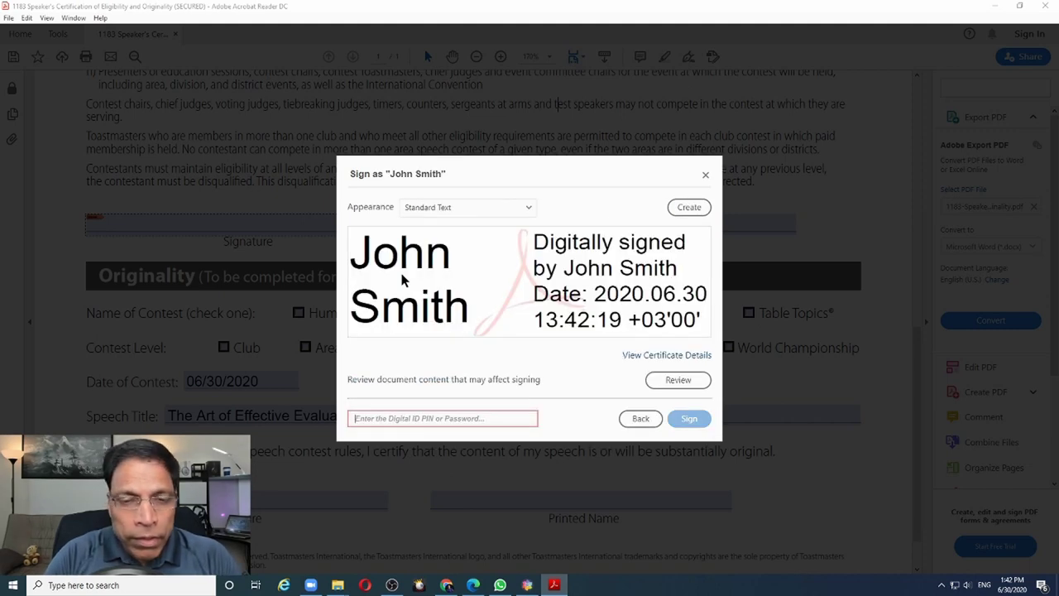
{"action": "type", "text": "******"}
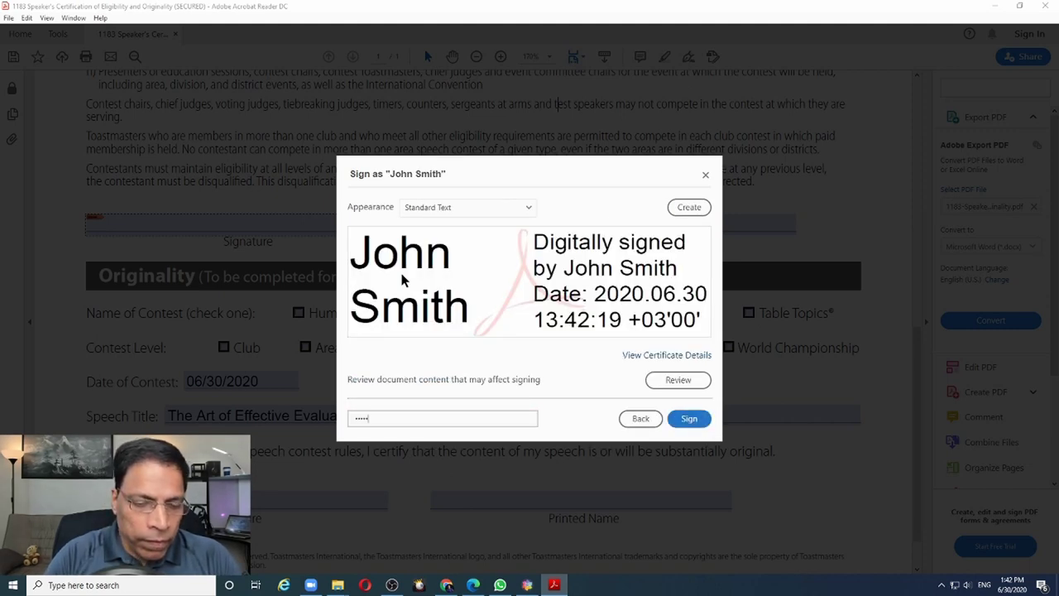
{"action": "type", "text": "**"}
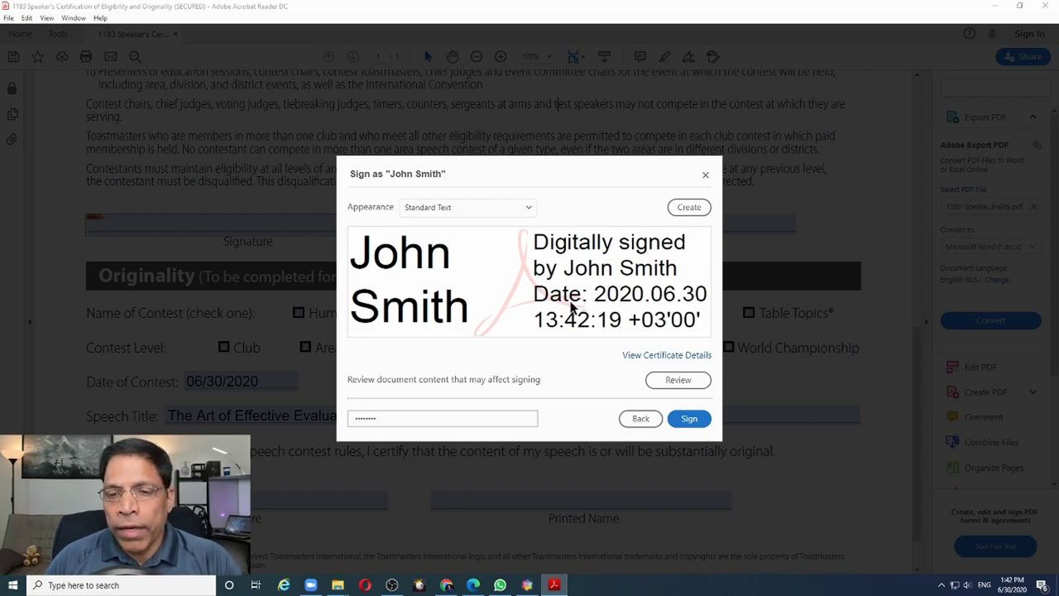
Sign the form and save it as 1183-Speaker Certification Eligibility Originality-Signed.pdf
{"action": "left_click", "coordinate": [691, 419]}
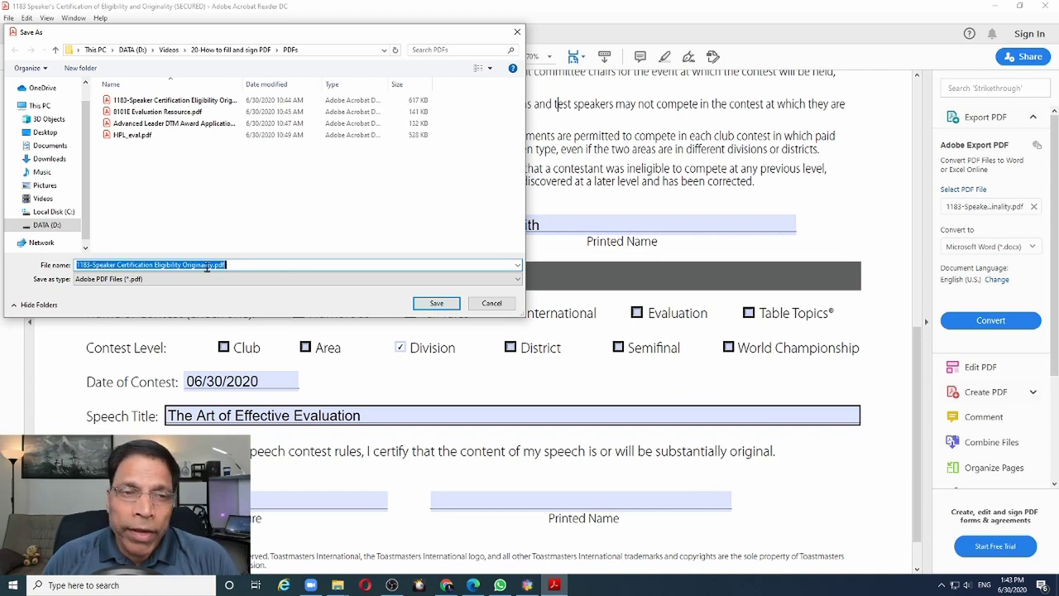
{"action": "left_click", "coordinate": [213, 266]}
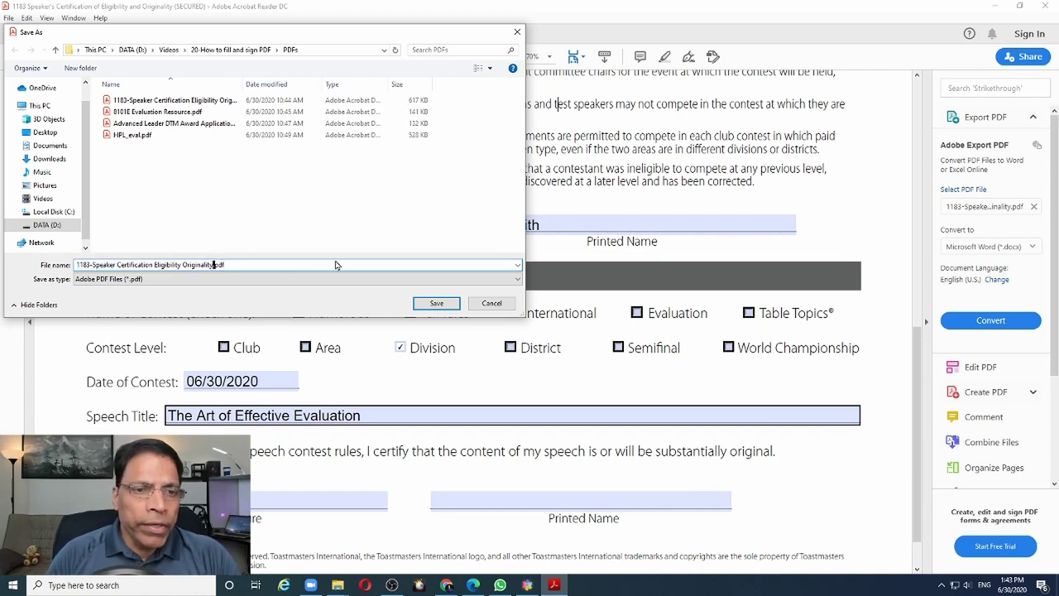
{"action": "type", "text": "-"}
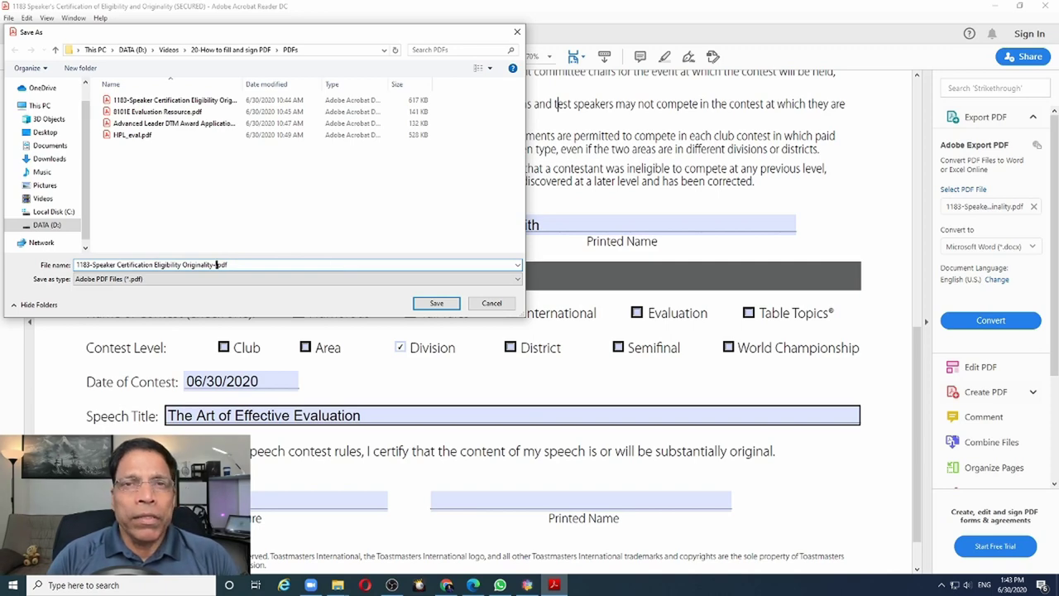
{"action": "type", "text": "Signed"}
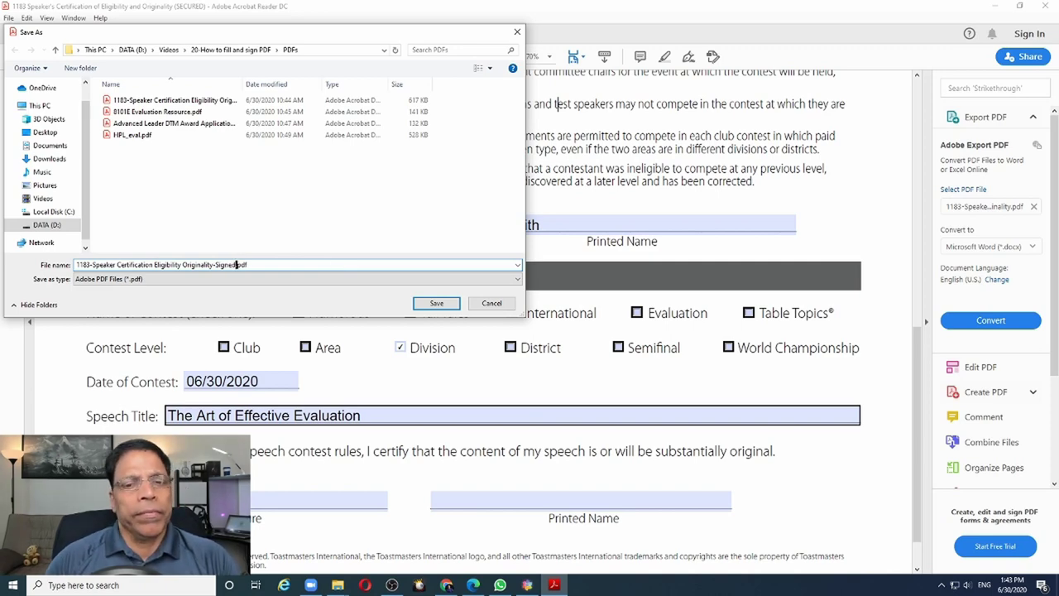
{"action": "left_click", "coordinate": [437, 303]}
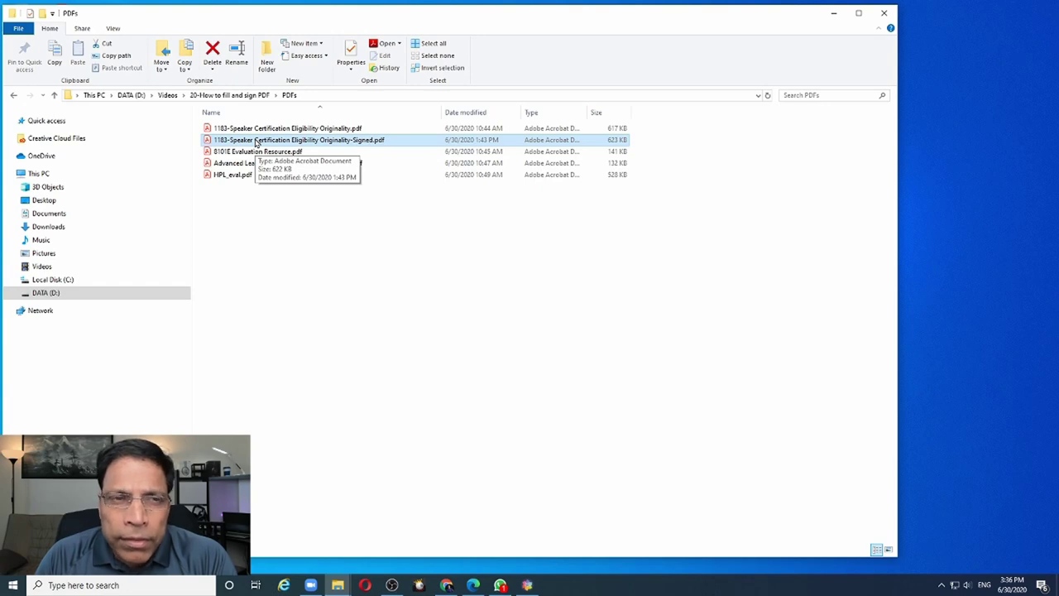
Open the -Signed PDF, scroll to the Signature field and check its validation status
{"action": "double_click", "coordinate": [257, 142]}
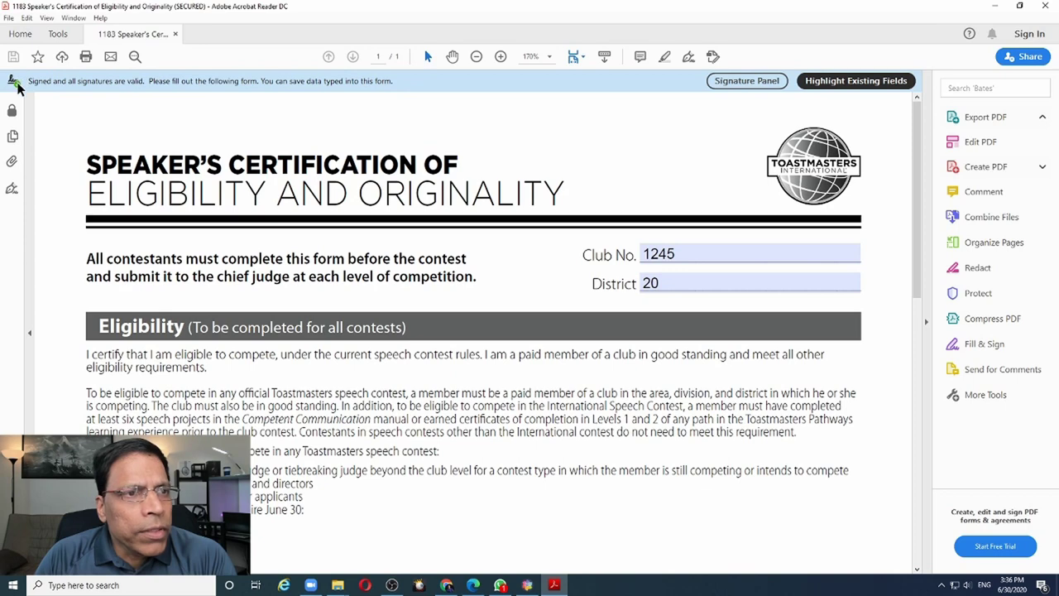
{"action": "mouse_move", "coordinate": [20, 85]}
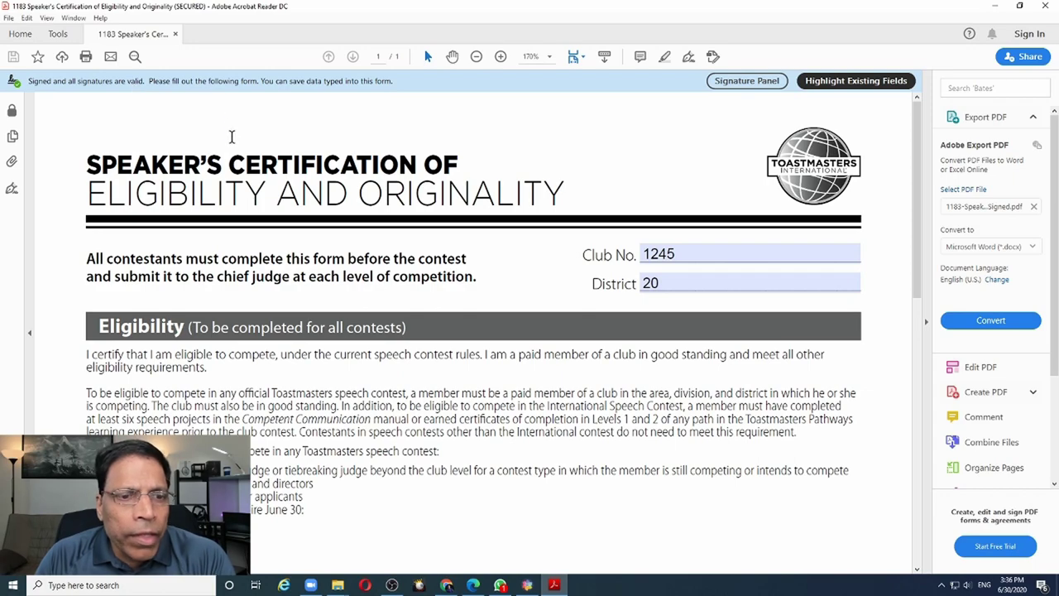
{"action": "scroll", "coordinate": [235, 147], "scroll_direction": "down", "scroll_amount": 10}
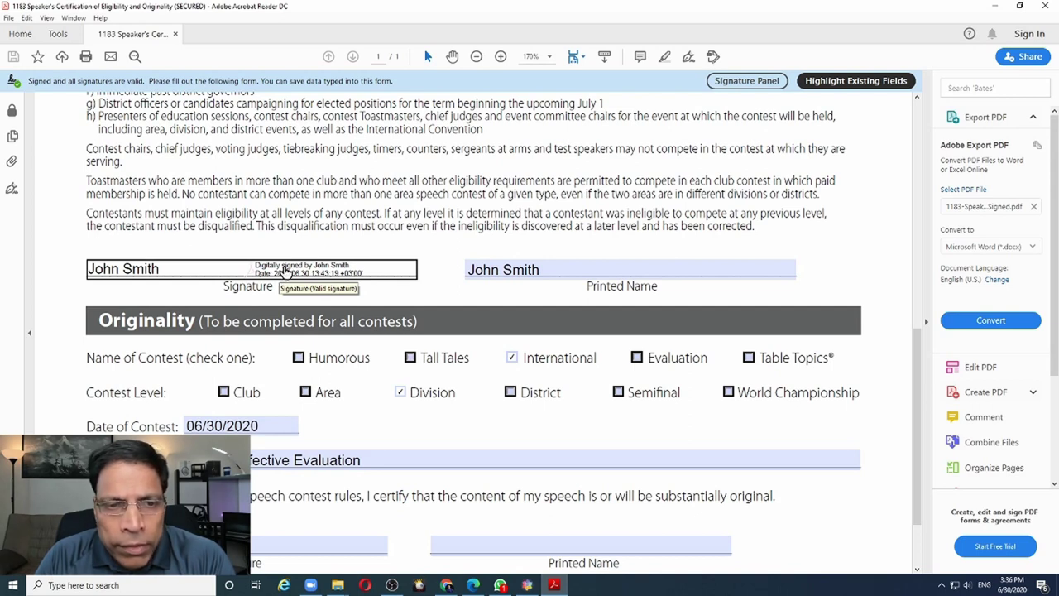
{"action": "left_click", "coordinate": [284, 269]}
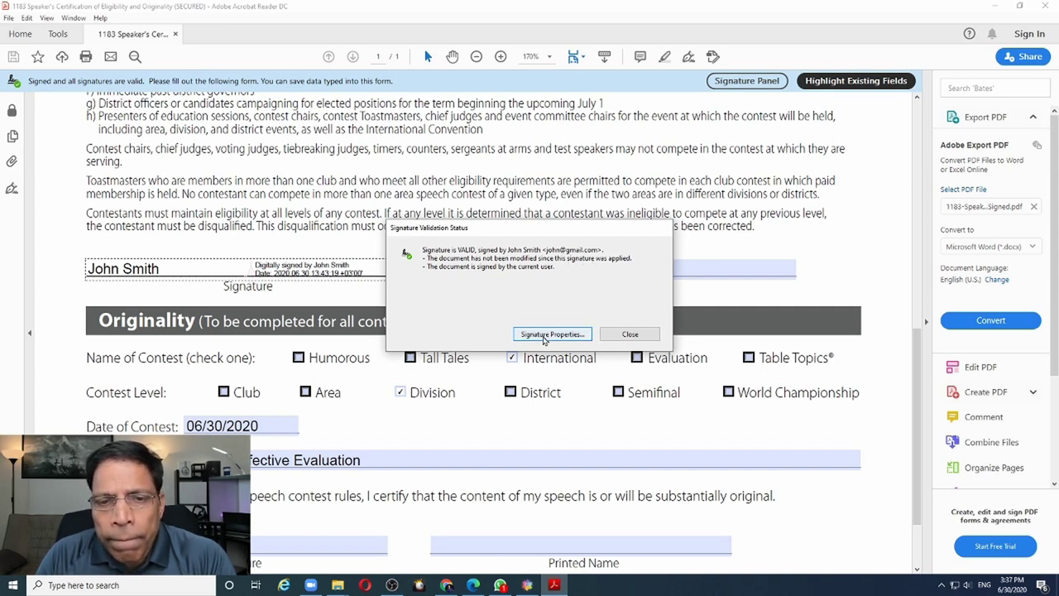
{"action": "left_click", "coordinate": [545, 335]}
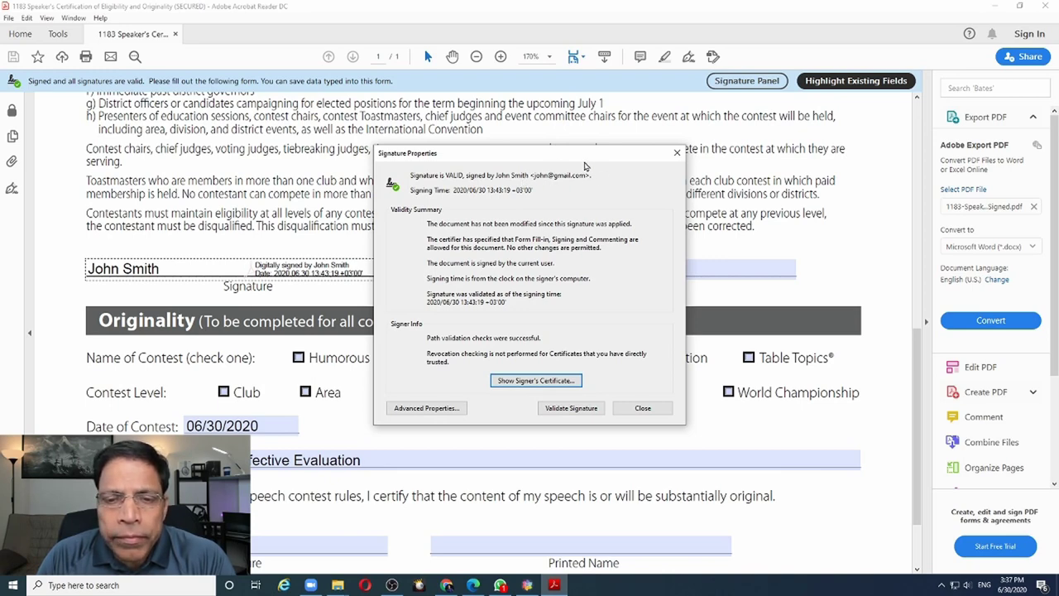
{"action": "key", "text": "Escape"}
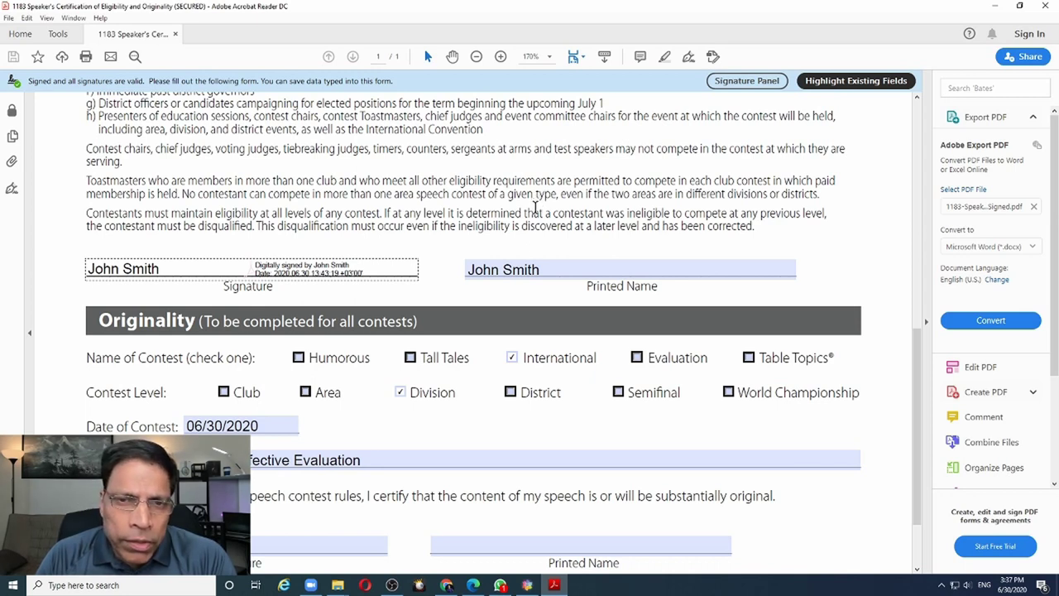
Replace the surname in the signed form's Printed Name field with a different one
{"action": "left_click", "coordinate": [550, 271]}
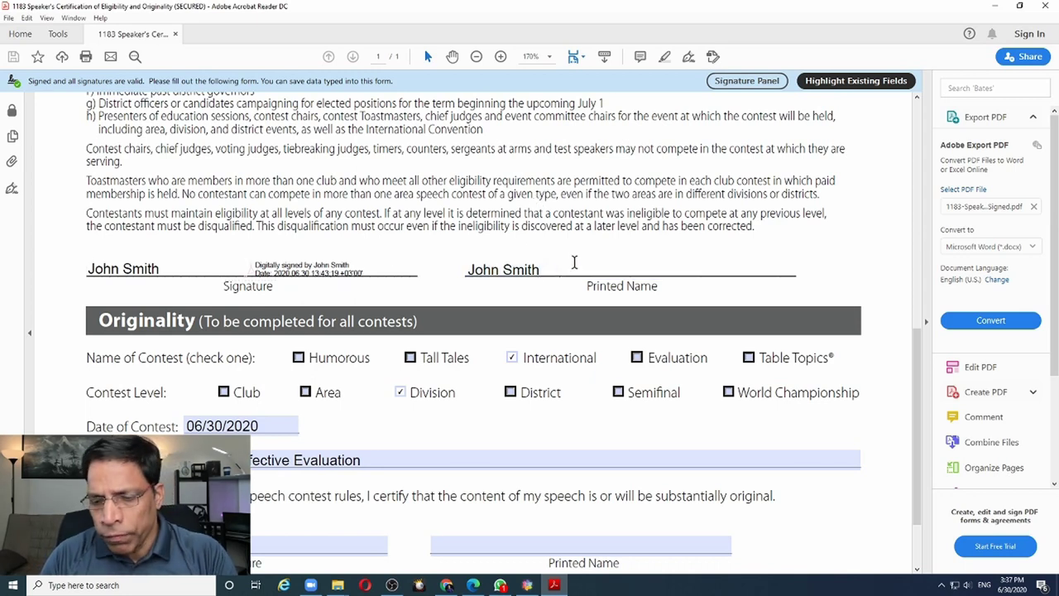
{"action": "key", "text": "BackSpace"}
{"action": "key", "text": "BackSpace"}
{"action": "key", "text": "BackSpace"}
{"action": "key", "text": "BackSpace"}
{"action": "key", "text": "BackSpace"}
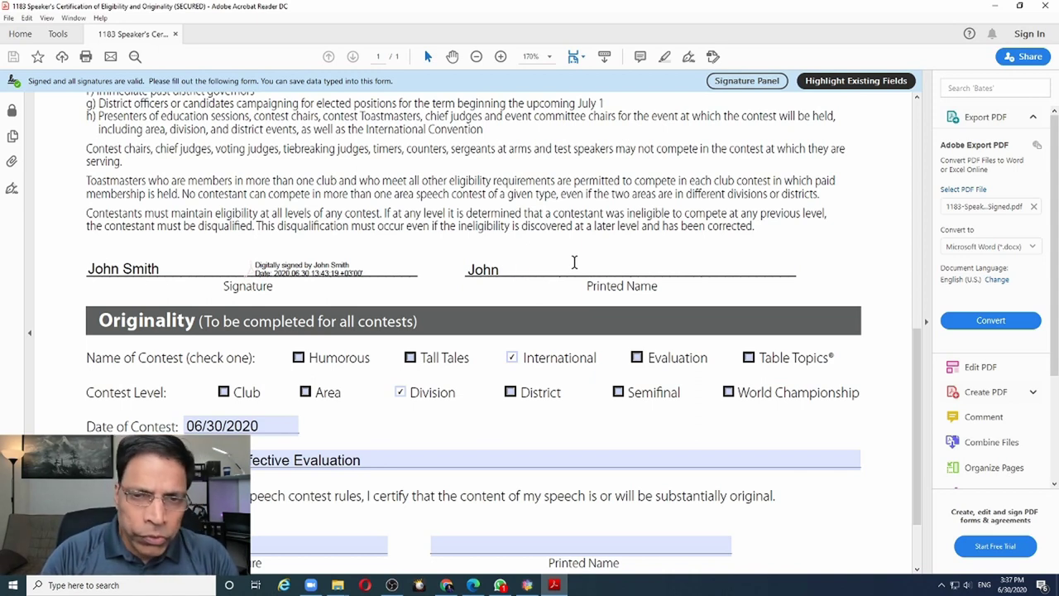
{"action": "type", "text": "Adams"}
{"action": "key", "text": "Tab"}
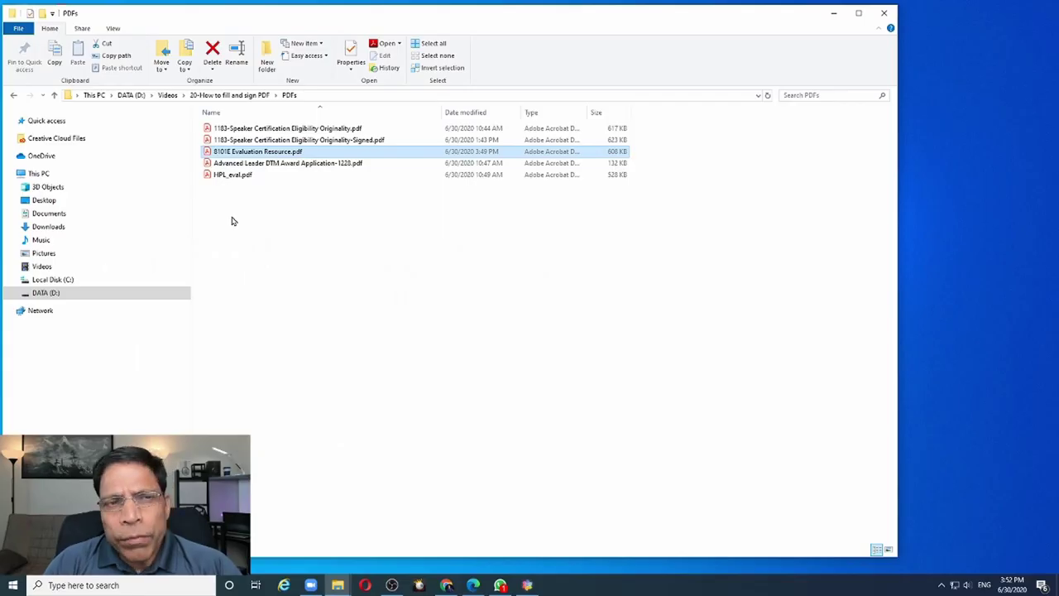
Open 8101E Evaluation Resource.pdf and enter the member's name in the Member Name field
{"action": "double_click", "coordinate": [219, 154]}
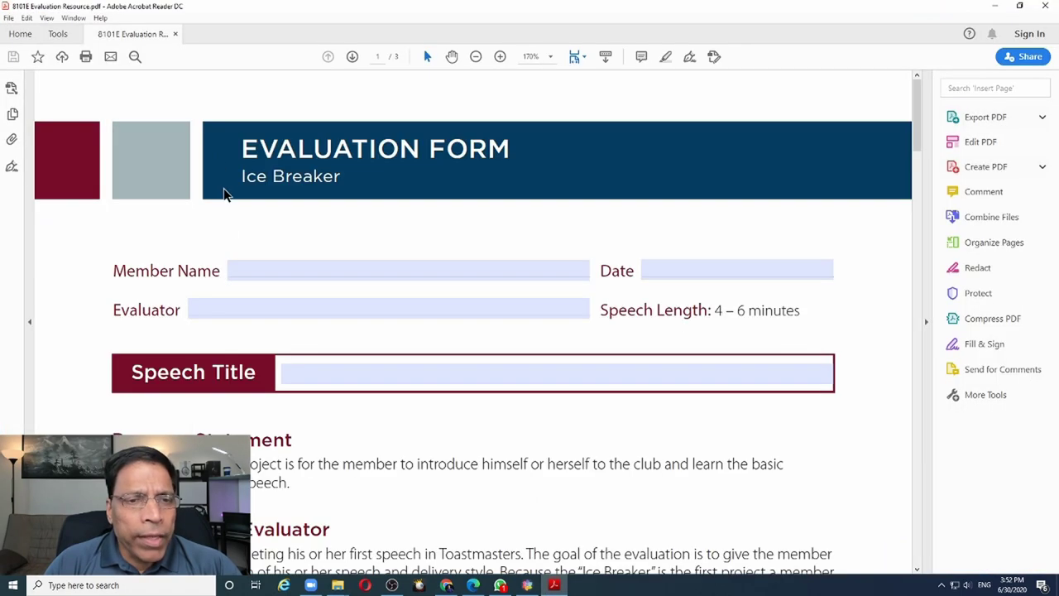
{"action": "left_click", "coordinate": [244, 263]}
{"action": "type", "text": "Jo"}
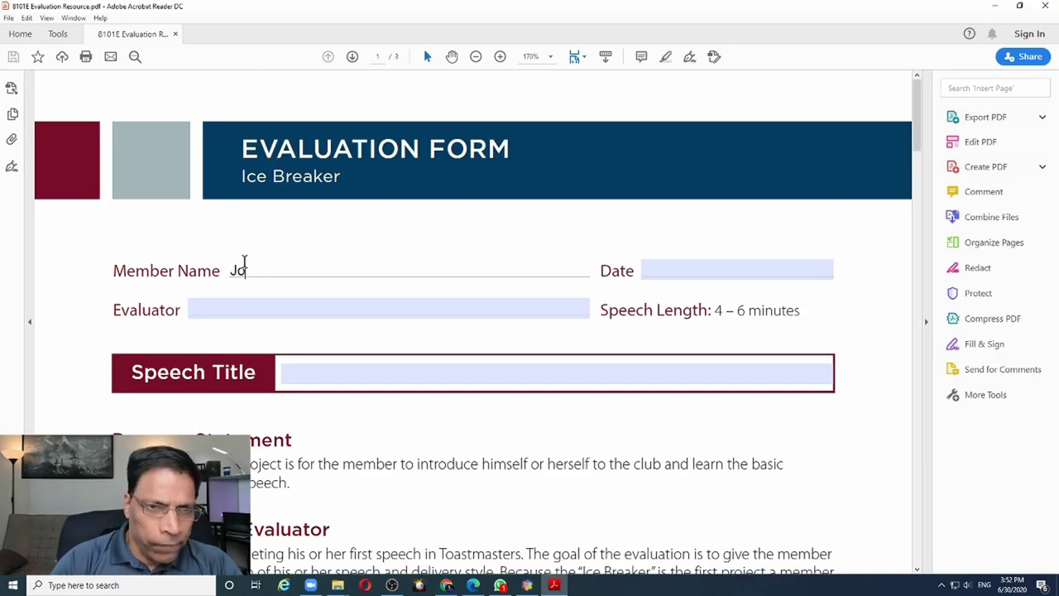
{"action": "type", "text": "hn Smith"}
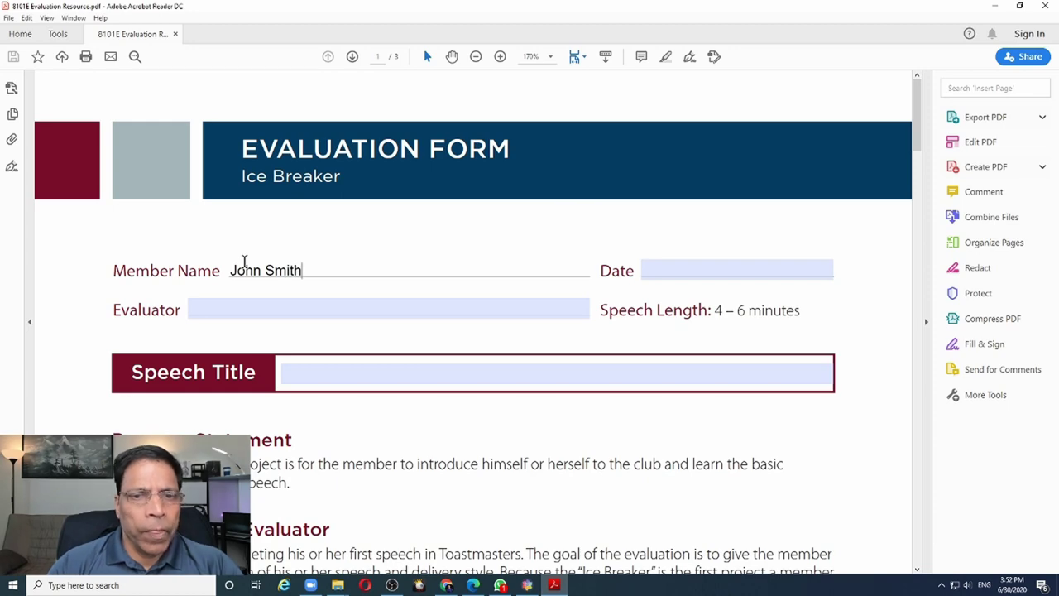
{"action": "scroll", "coordinate": [282, 323], "scroll_direction": "down", "scroll_amount": 3}
{"action": "scroll", "coordinate": [286, 333], "scroll_direction": "down", "scroll_amount": 6}
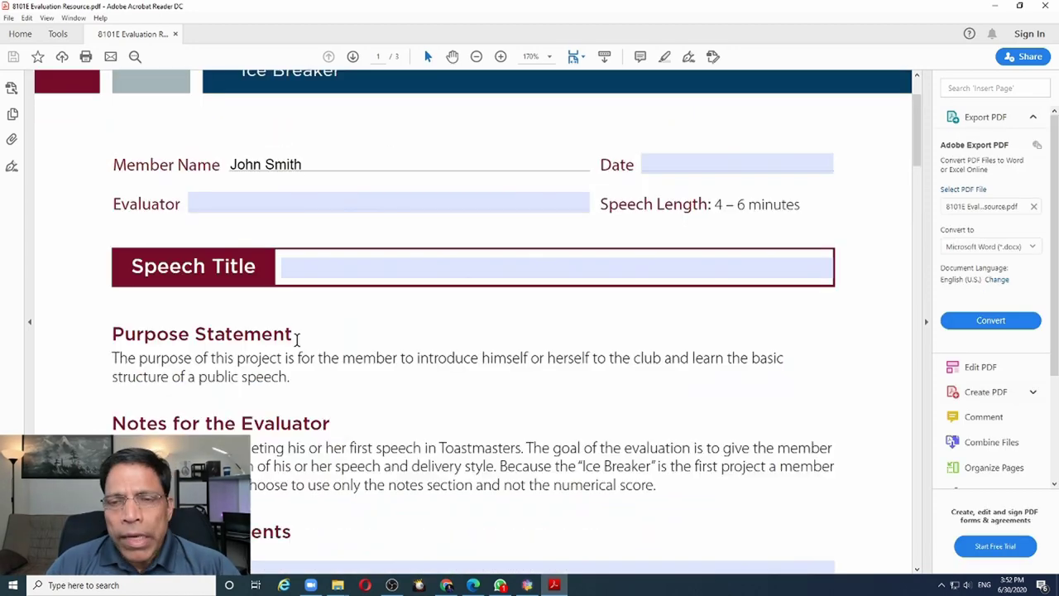
Fill in Date 30-June-2020, the evaluator's name, and Speech Title 'The Art of'
{"action": "left_click", "coordinate": [677, 169]}
{"action": "type", "text": "30-June-2020"}
{"action": "left_click", "coordinate": [289, 207]}
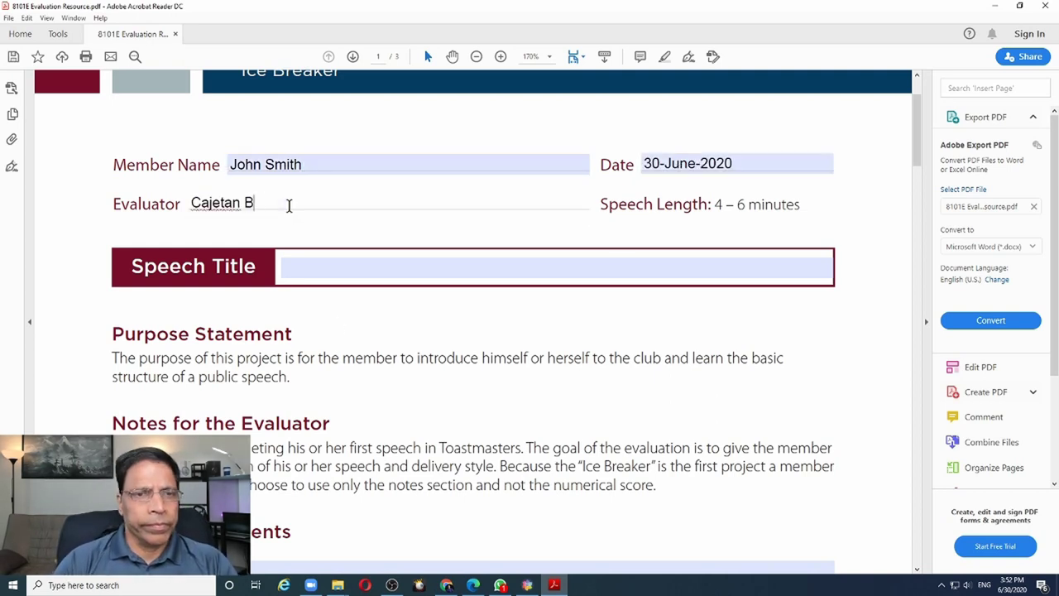
{"action": "left_click", "coordinate": [310, 270]}
{"action": "type", "text": "The Art of"}
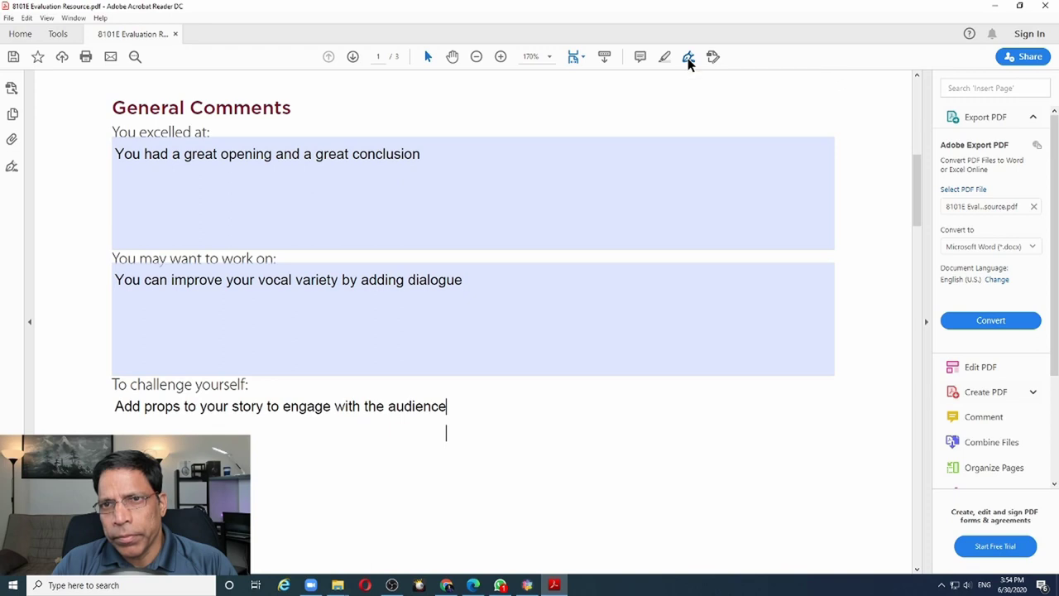
Switch to Fill & Sign and choose Add Signature to create a new signature
{"action": "left_click", "coordinate": [689, 57]}
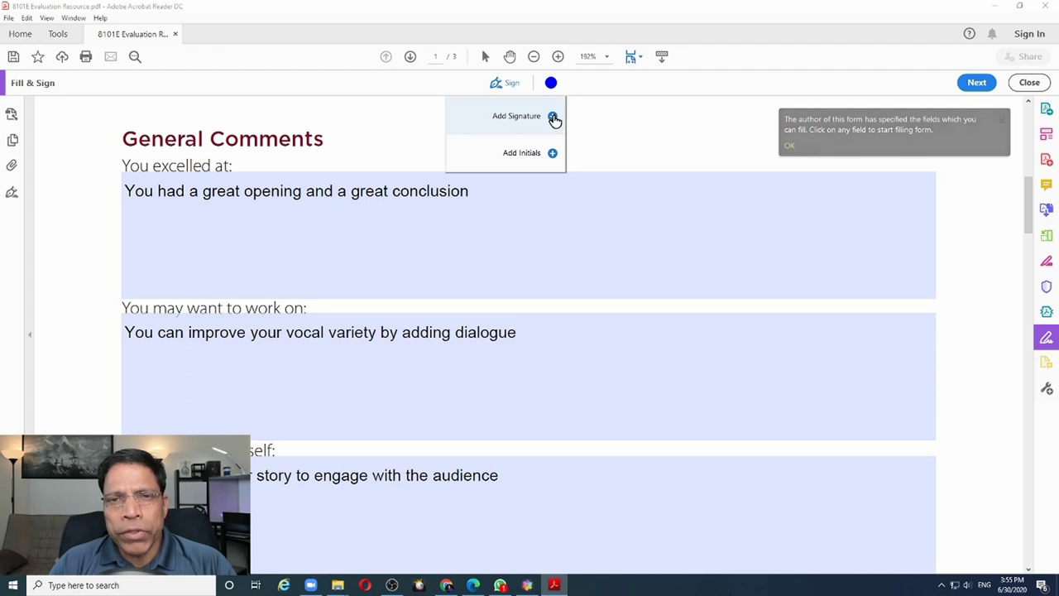
{"action": "left_click", "coordinate": [554, 118]}
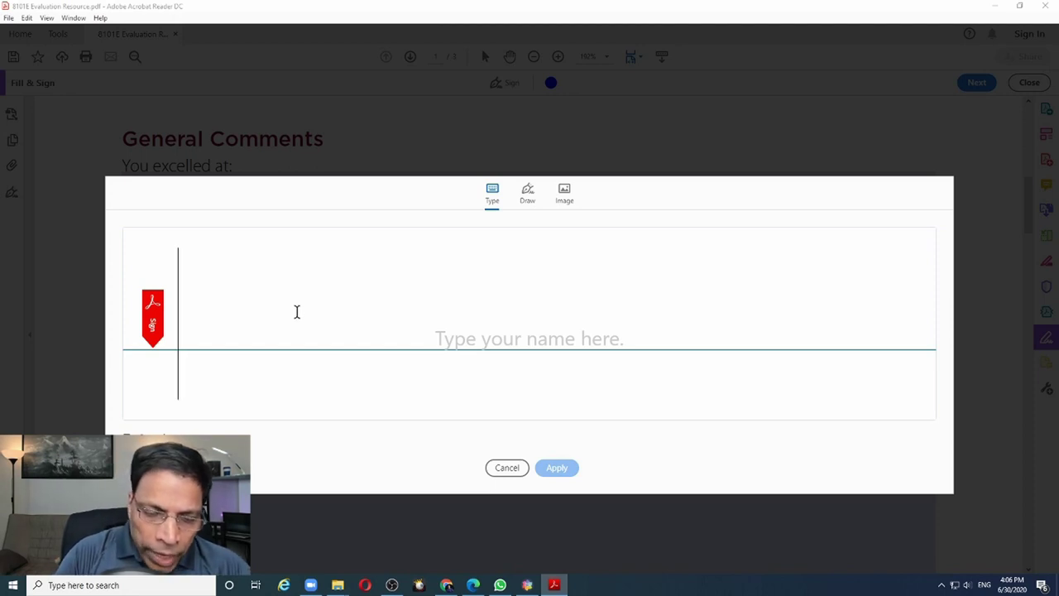
Try a typed name signature and a hand-drawn one, then switch to the Image signature option
{"action": "type", "text": "Cajetan"}
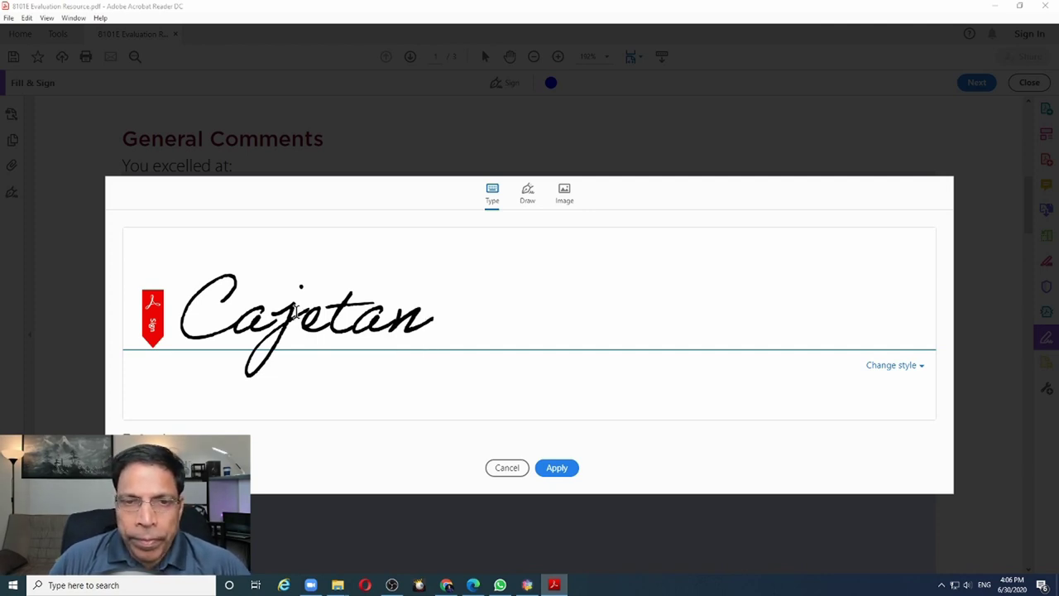
{"action": "left_click", "coordinate": [528, 202]}
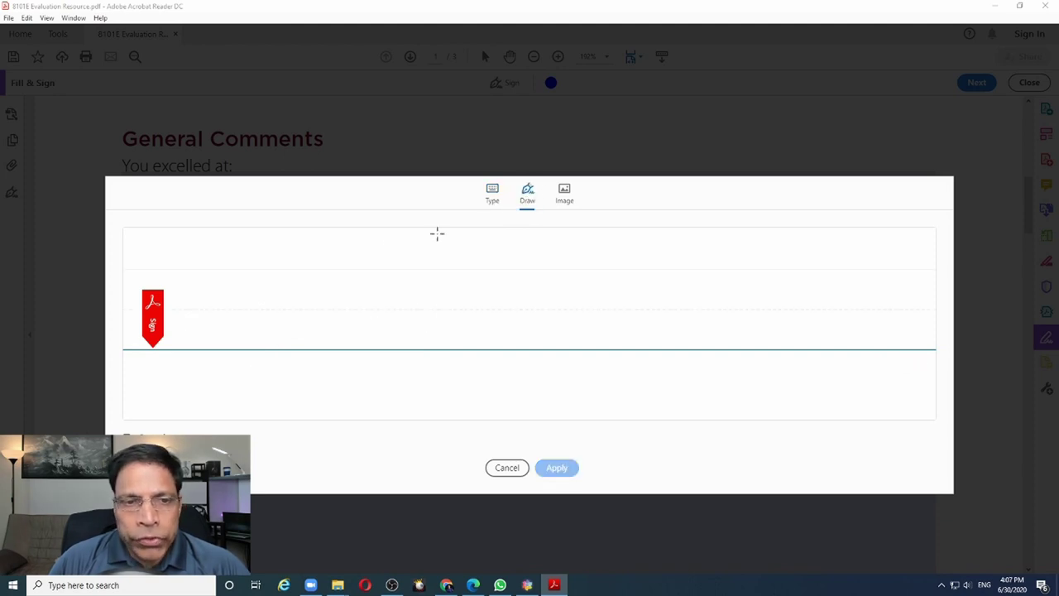
{"action": "mouse_move", "coordinate": [239, 269]}
{"action": "left_mouse_down"}
{"action": "mouse_move", "coordinate": [254, 326]}
{"action": "mouse_move", "coordinate": [245, 293]}
{"action": "mouse_move", "coordinate": [263, 324]}
{"action": "mouse_move", "coordinate": [210, 281]}
{"action": "mouse_move", "coordinate": [284, 310]}
{"action": "mouse_move", "coordinate": [405, 269]}
{"action": "mouse_move", "coordinate": [308, 330]}
{"action": "left_mouse_up"}
{"action": "left_click", "coordinate": [564, 199]}
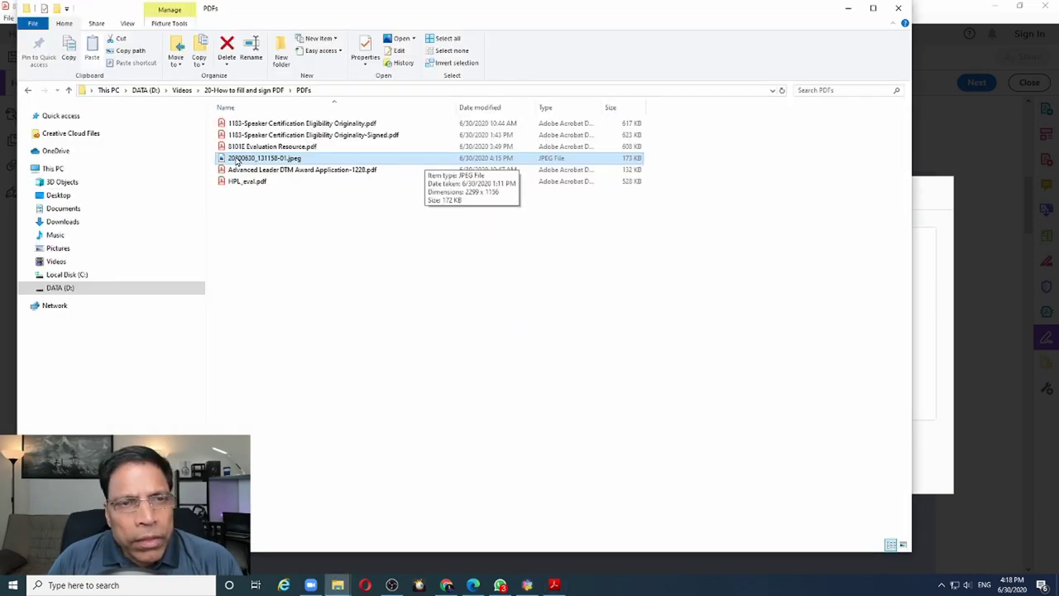
View the signature JPEG in Windows Photos, then return to remove.bg in Chrome
{"action": "double_click", "coordinate": [237, 160]}
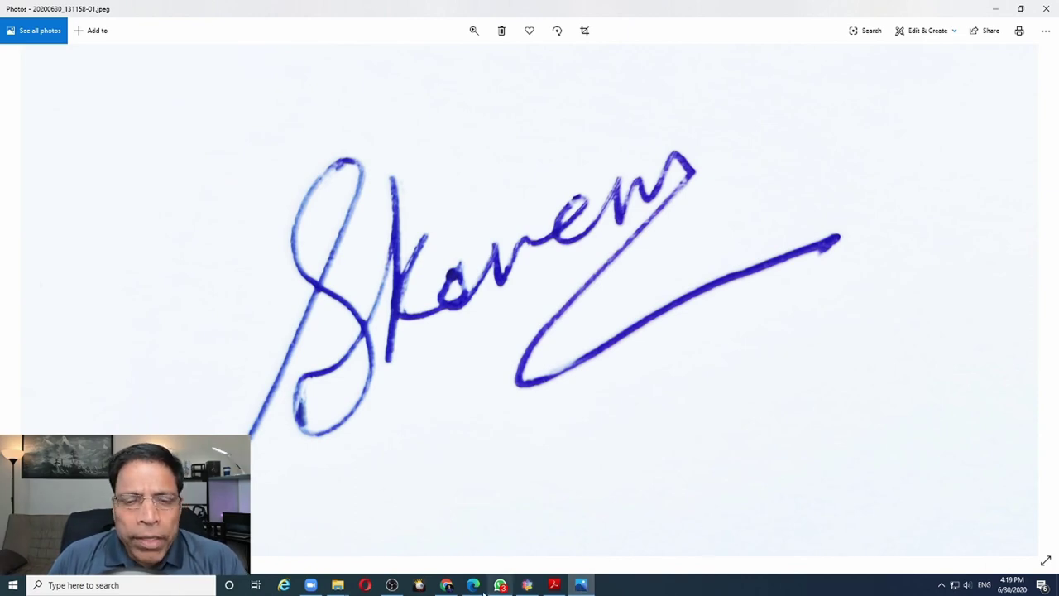
{"action": "left_click", "coordinate": [449, 587]}
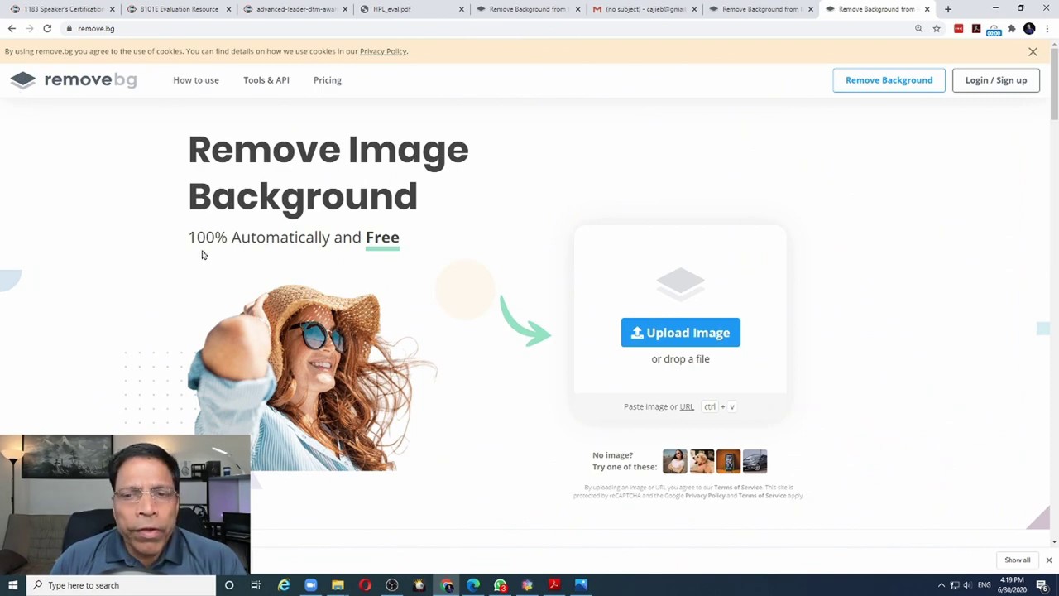
Upload the signature JPEG to remove.bg and download the background-free PNG
{"action": "left_click", "coordinate": [697, 335]}
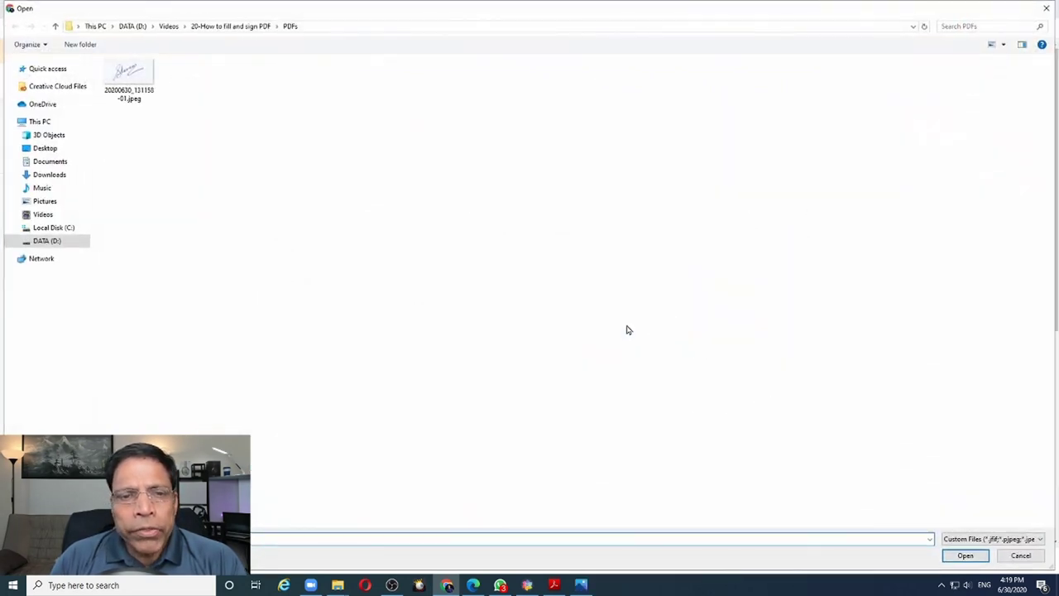
{"action": "double_click", "coordinate": [130, 82]}
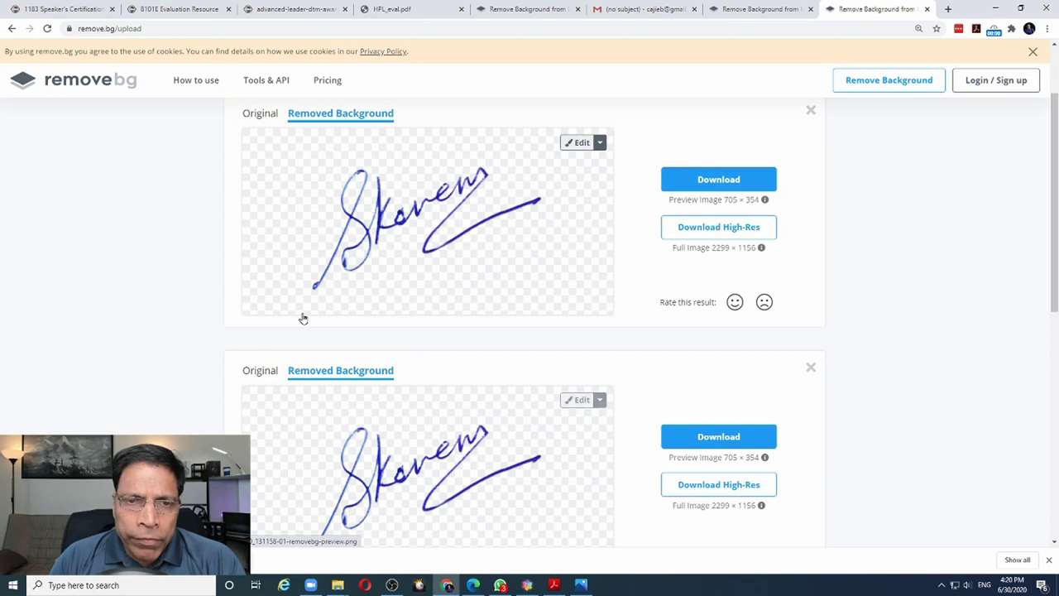
{"action": "left_click", "coordinate": [731, 189]}
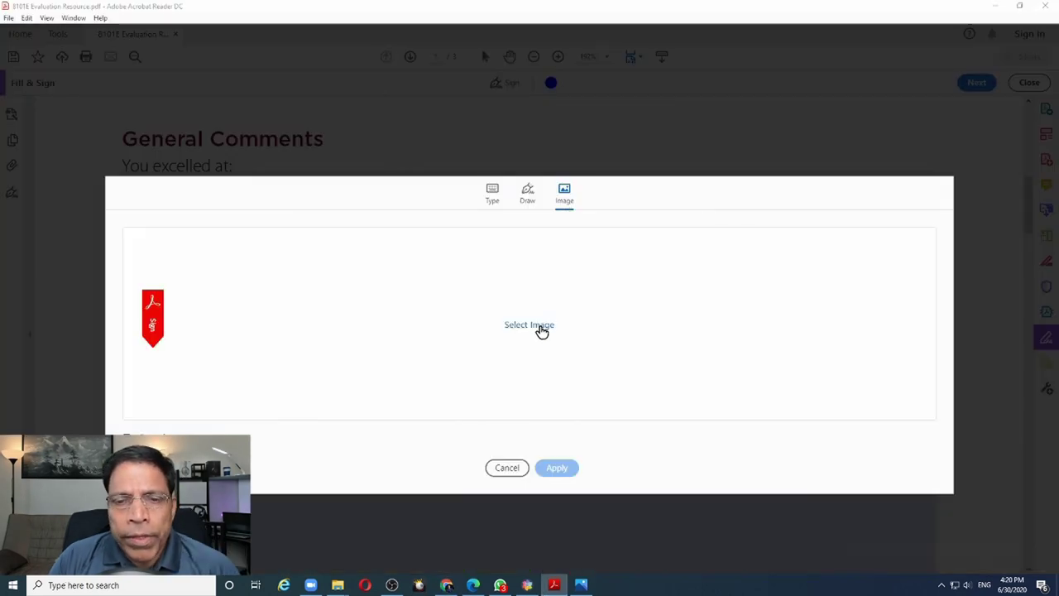
Load the removebg-preview PNG as the signature image and apply it
{"action": "left_click", "coordinate": [536, 330]}
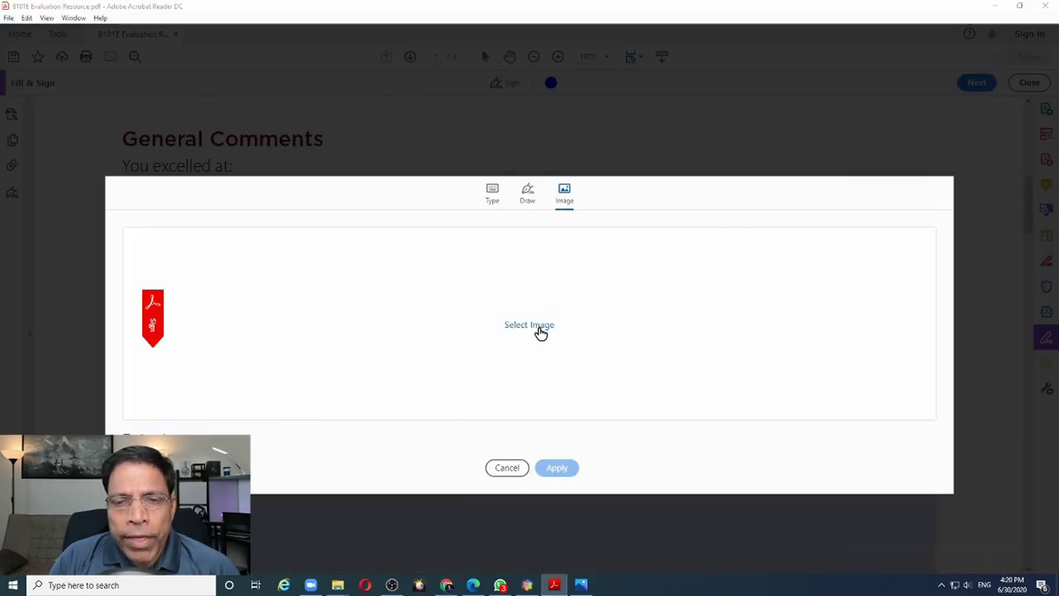
{"action": "left_click", "coordinate": [295, 277]}
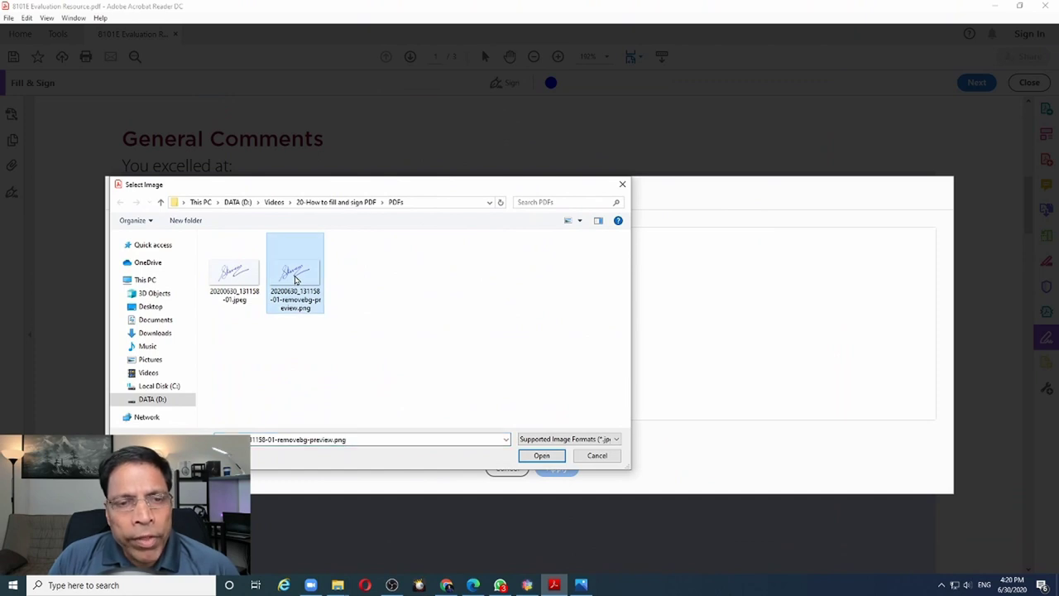
{"action": "left_click", "coordinate": [542, 455]}
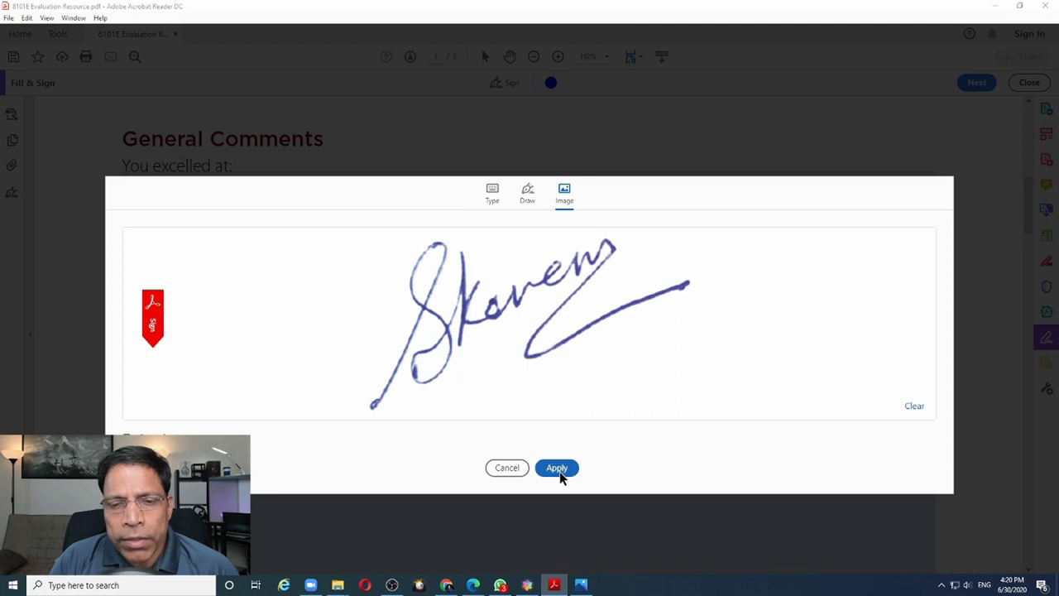
{"action": "left_click", "coordinate": [557, 469]}
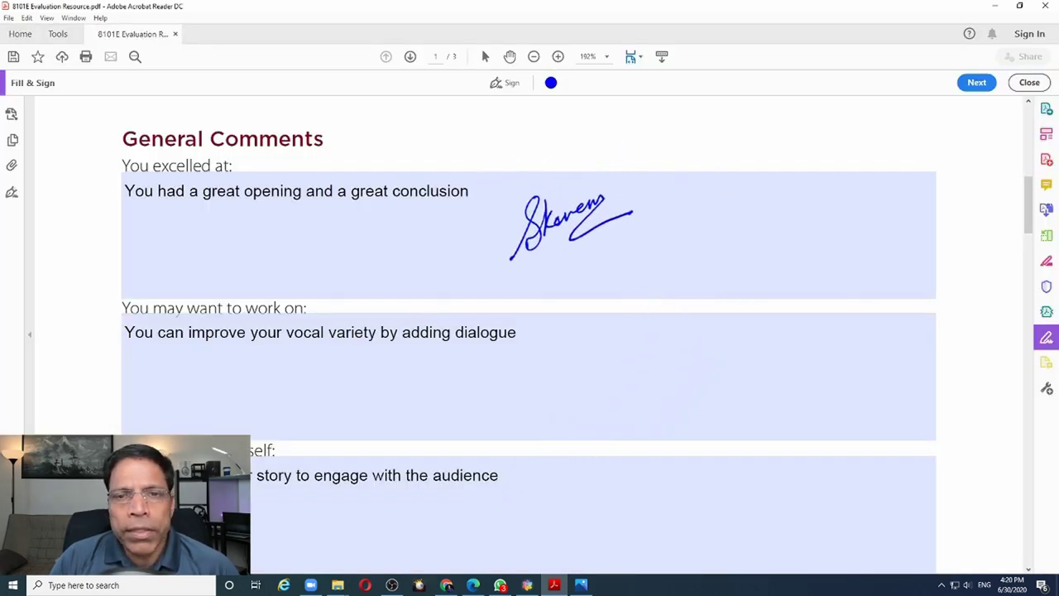
Drop the signature near the bottom of page 1, shrink it, and move it to the lower left
{"action": "scroll", "coordinate": [629, 269], "scroll_direction": "down", "scroll_amount": 1}
{"action": "scroll", "coordinate": [629, 273], "scroll_direction": "down", "scroll_amount": 1}
{"action": "scroll", "coordinate": [629, 273], "scroll_direction": "down", "scroll_amount": 1}
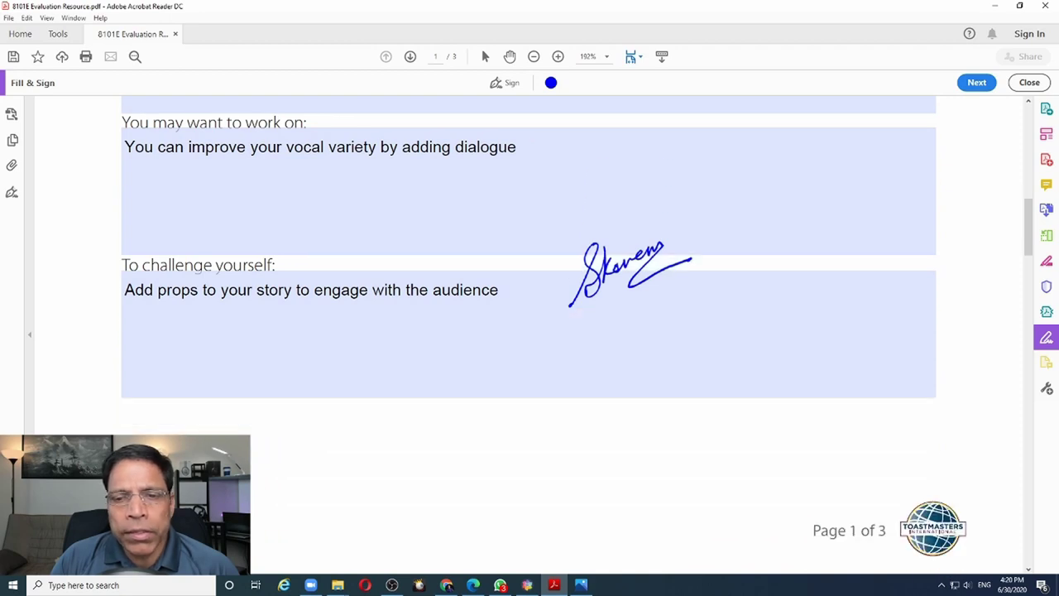
{"action": "left_click", "coordinate": [720, 470]}
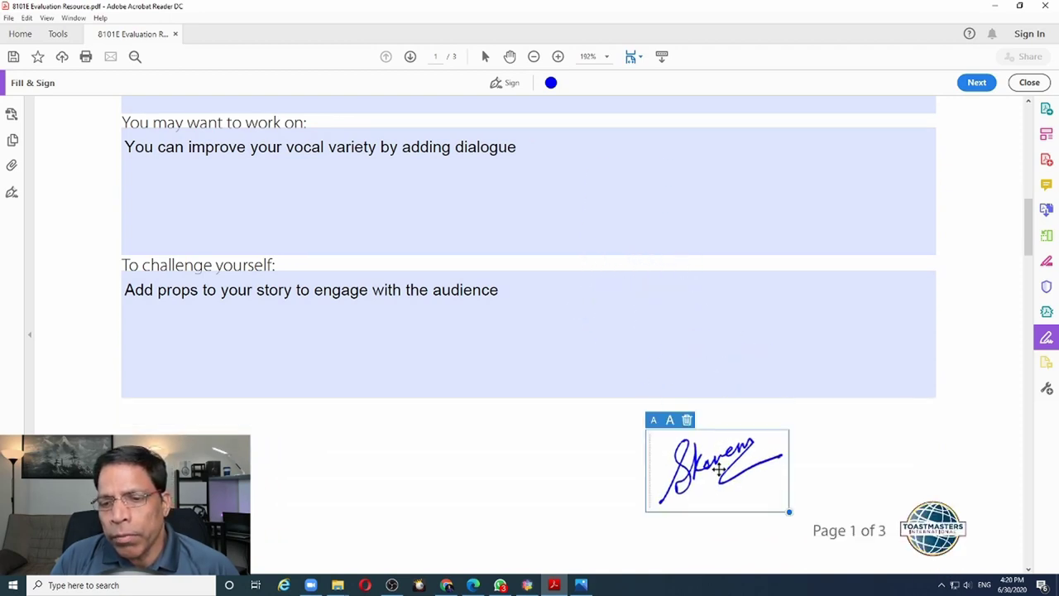
{"action": "mouse_move", "coordinate": [787, 508]}
{"action": "left_mouse_down"}
{"action": "mouse_move", "coordinate": [775, 496]}
{"action": "mouse_move", "coordinate": [849, 534]}
{"action": "mouse_move", "coordinate": [778, 520]}
{"action": "left_mouse_up"}
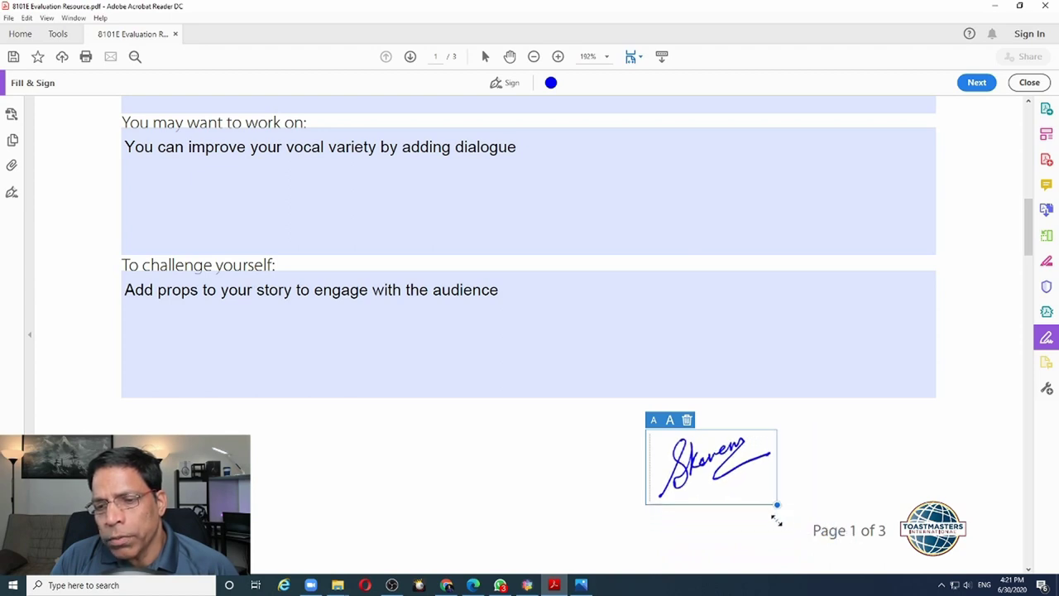
{"action": "mouse_move", "coordinate": [720, 427]}
{"action": "left_mouse_down"}
{"action": "mouse_move", "coordinate": [750, 417]}
{"action": "mouse_move", "coordinate": [287, 414]}
{"action": "mouse_move", "coordinate": [292, 431]}
{"action": "left_mouse_up"}
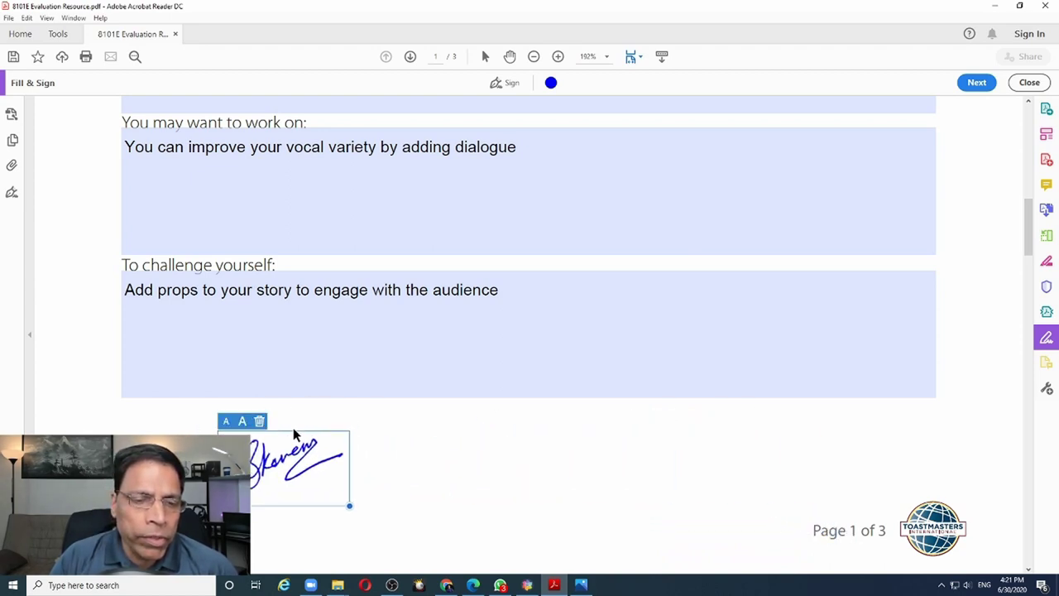
{"action": "left_click", "coordinate": [437, 428]}
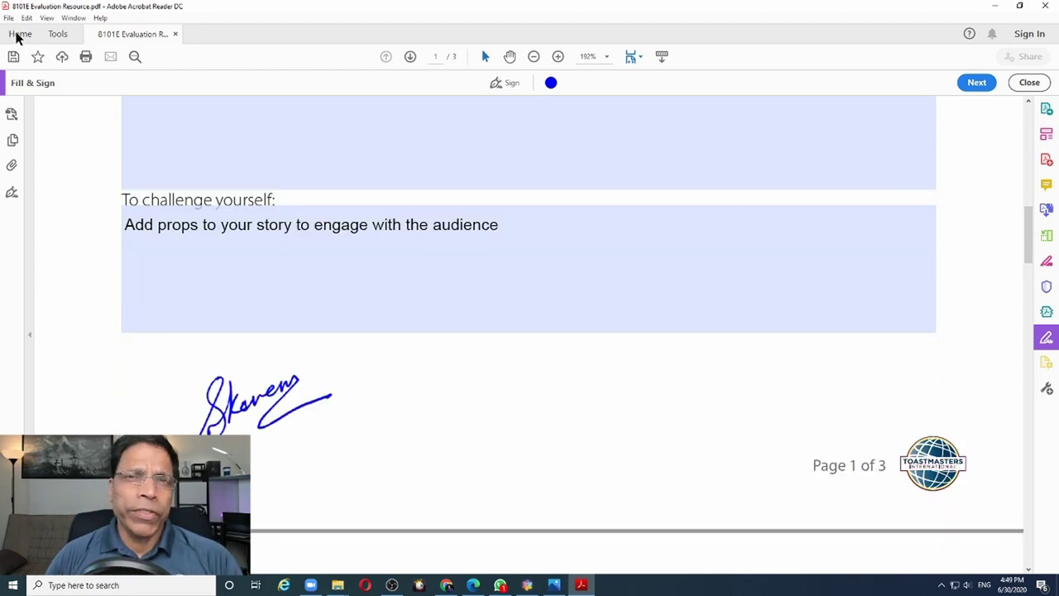
Save a copy as 8101E Evaluation Resource-Signed.pdf, then close the document, confirming Yes
{"action": "left_click", "coordinate": [9, 17]}
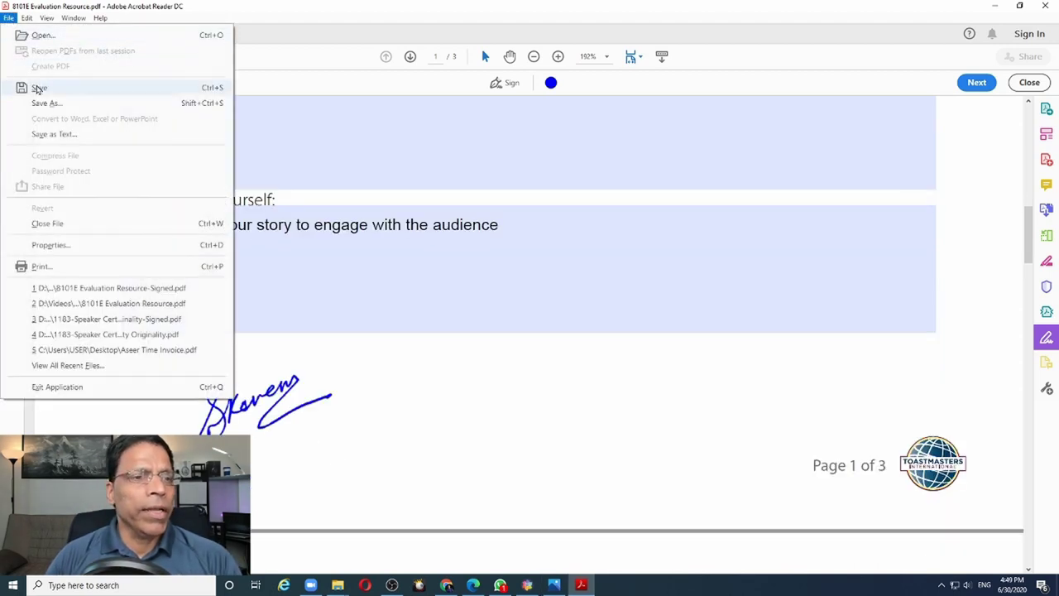
{"action": "left_click", "coordinate": [37, 88]}
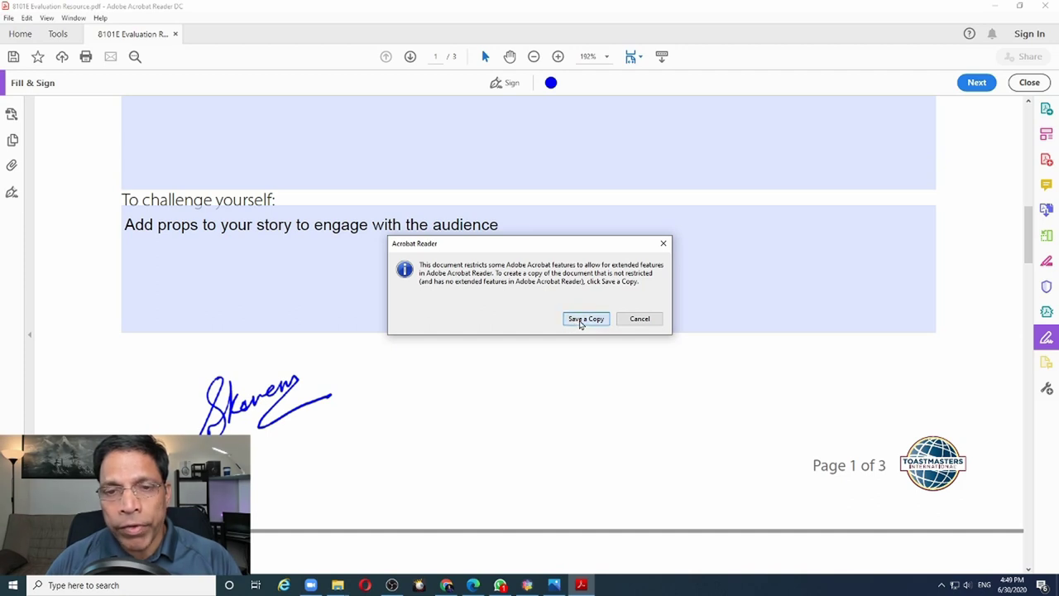
{"action": "left_click", "coordinate": [585, 319]}
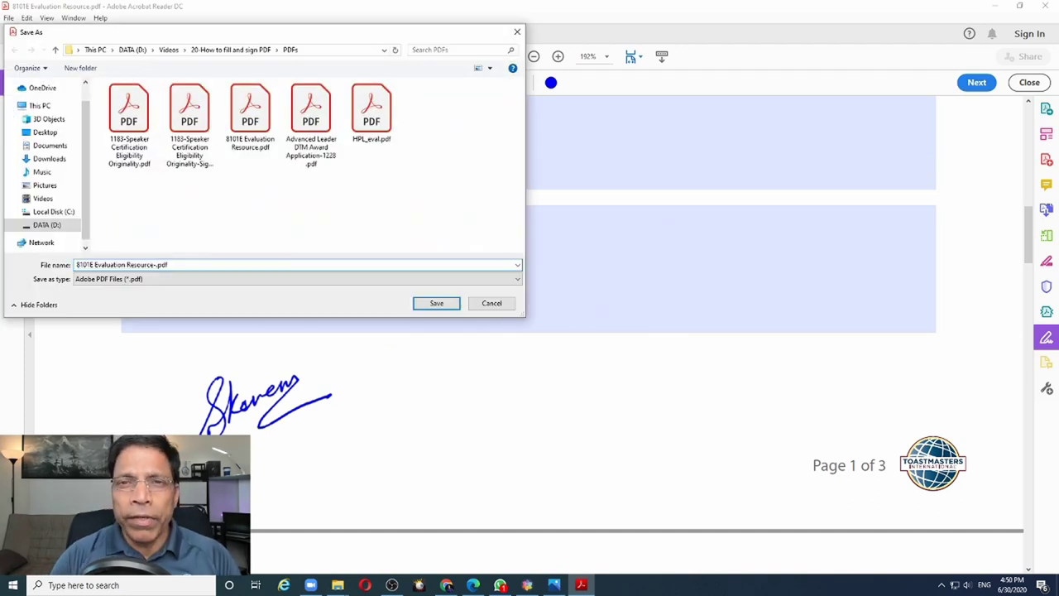
{"action": "type", "text": "-Signed"}
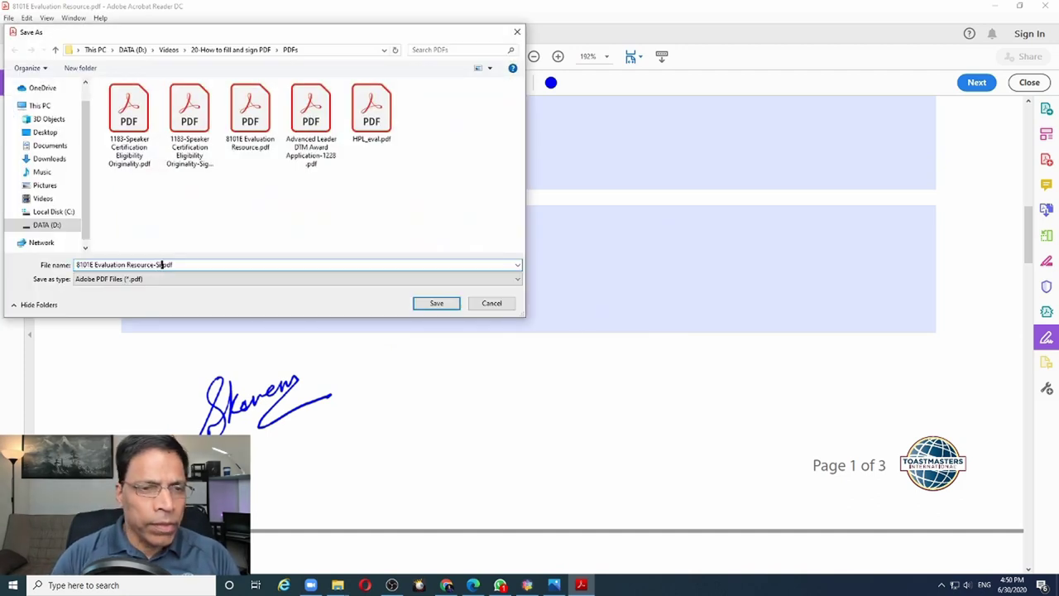
{"action": "key", "text": "Return"}
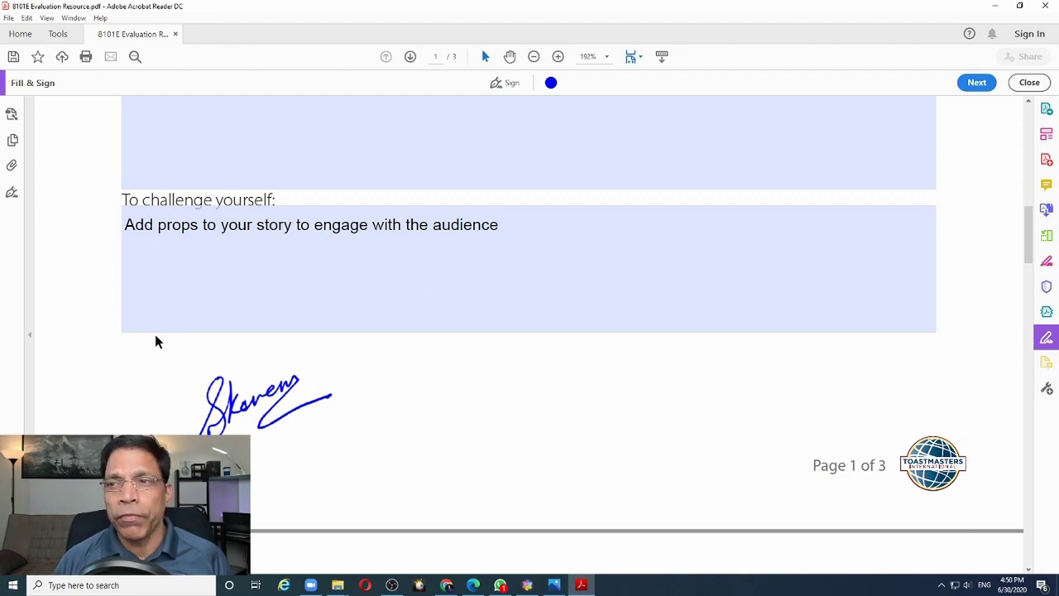
{"action": "left_click", "coordinate": [1055, 8]}
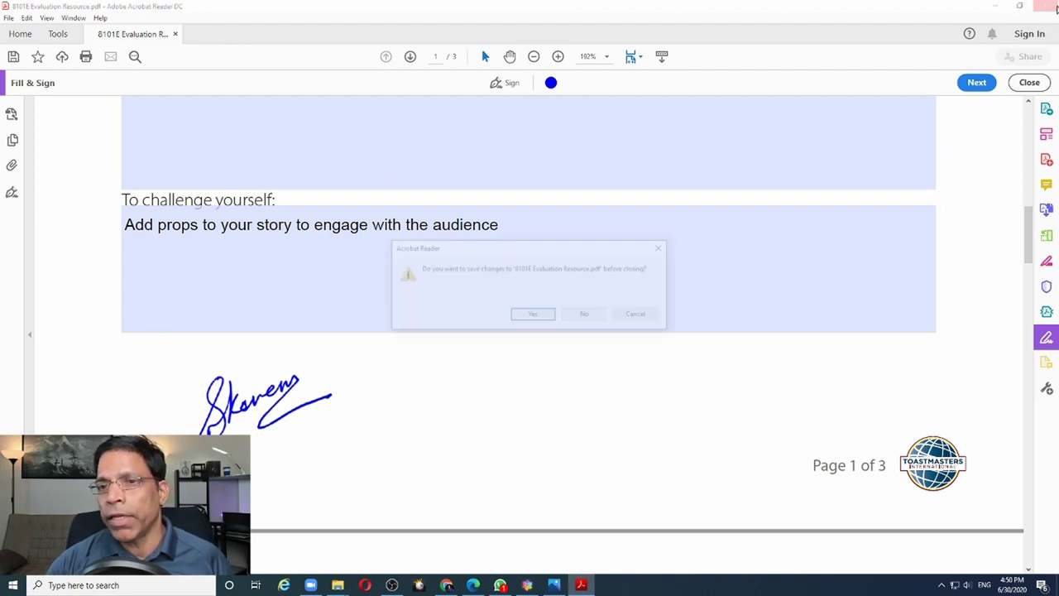
{"action": "left_click", "coordinate": [534, 314]}
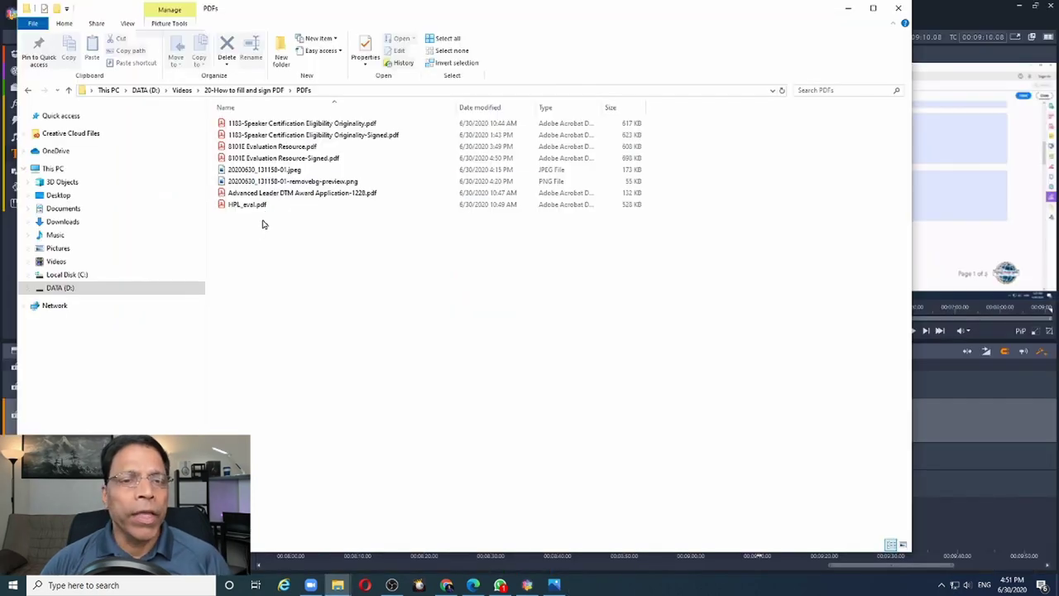
Reopen the -Signed PDF to verify its signature and locked comments, then open the DTM Award Application
{"action": "double_click", "coordinate": [263, 158]}
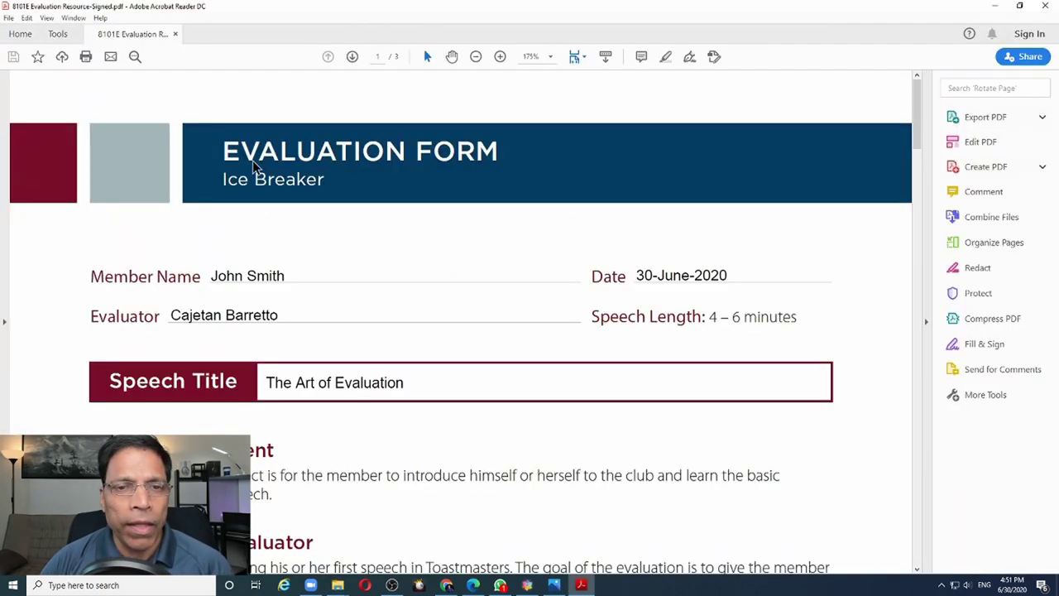
{"action": "scroll", "coordinate": [278, 310], "scroll_direction": "down", "scroll_amount": 2}
{"action": "scroll", "coordinate": [278, 310], "scroll_direction": "down", "scroll_amount": 8}
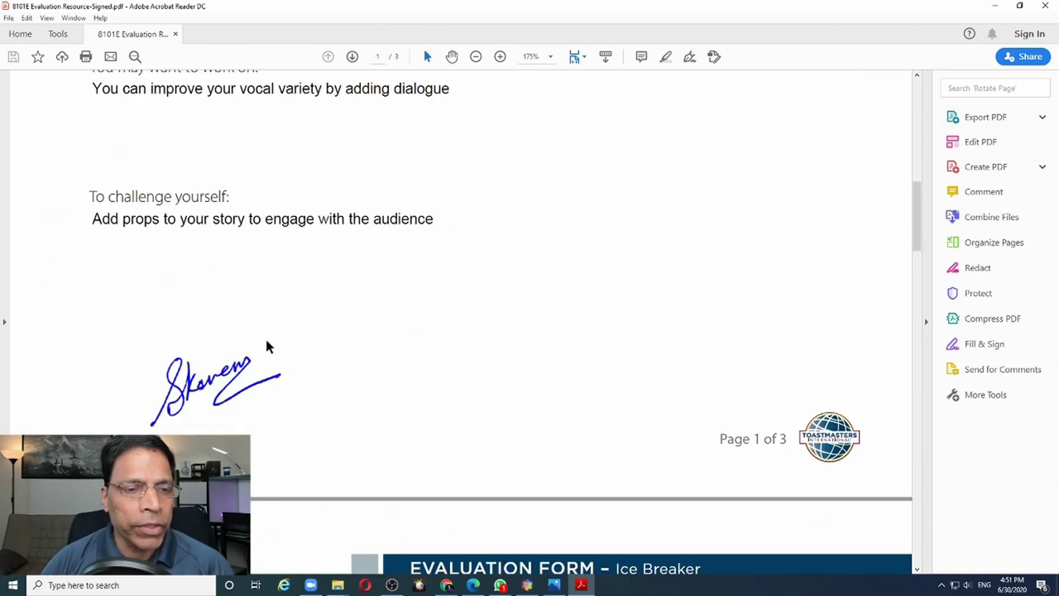
{"action": "scroll", "coordinate": [213, 348], "scroll_direction": "up", "scroll_amount": 5}
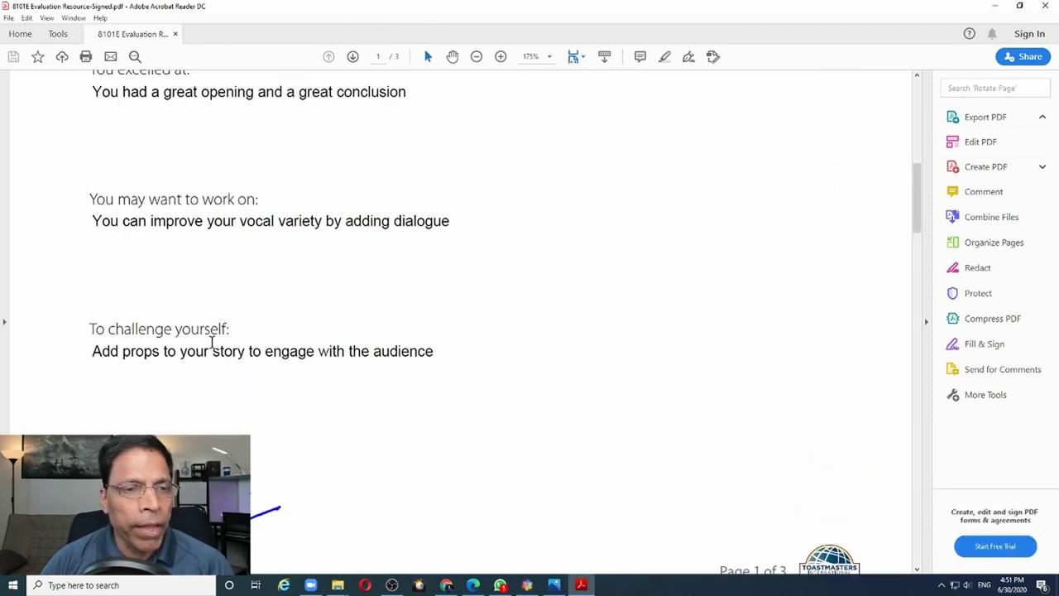
{"action": "left_click_drag", "start_coordinate": [91, 223], "coordinate": [423, 222]}
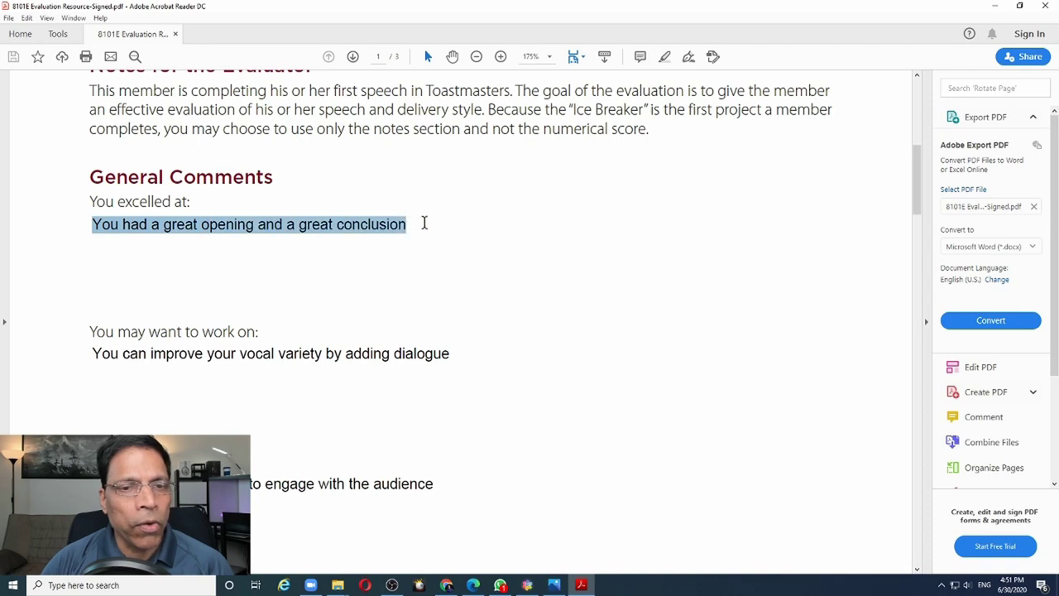
{"action": "scroll", "coordinate": [353, 261], "scroll_direction": "up", "scroll_amount": 5}
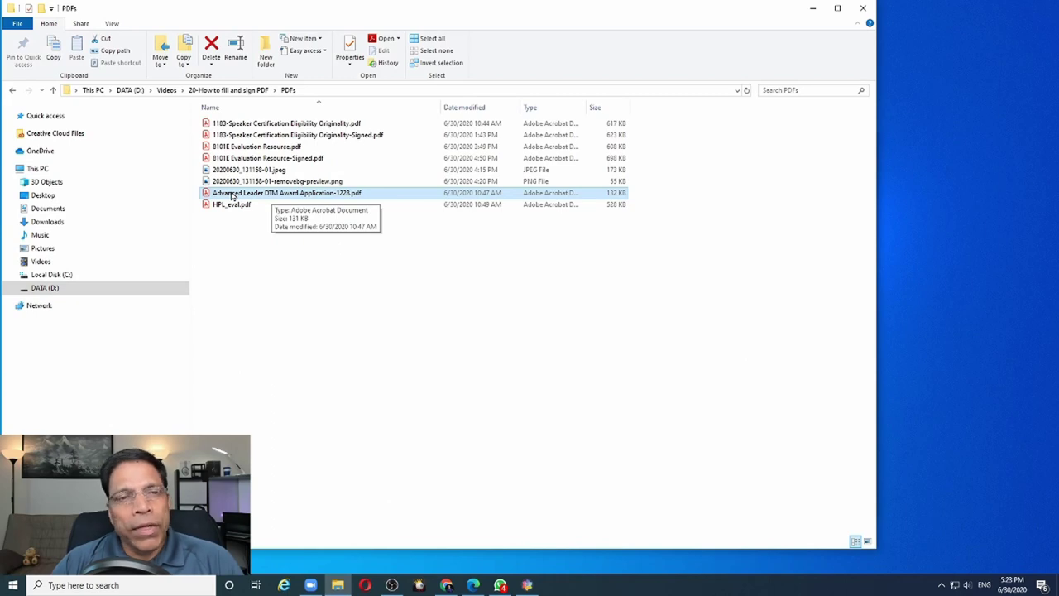
{"action": "double_click", "coordinate": [234, 195]}
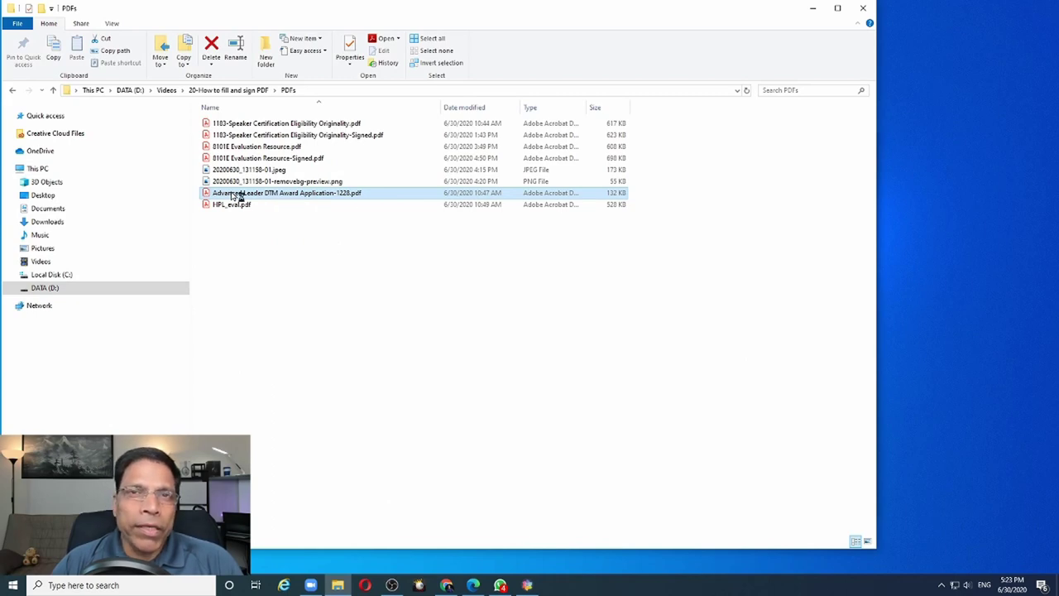
{"action": "scroll", "coordinate": [265, 233], "scroll_direction": "down", "scroll_amount": 1}
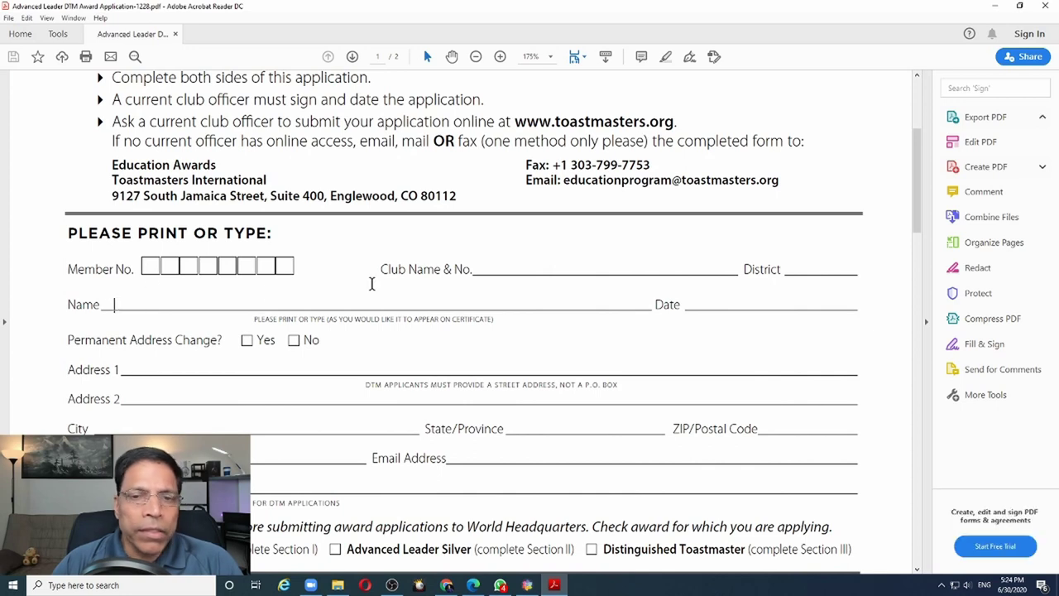
{"action": "left_click", "coordinate": [506, 269]}
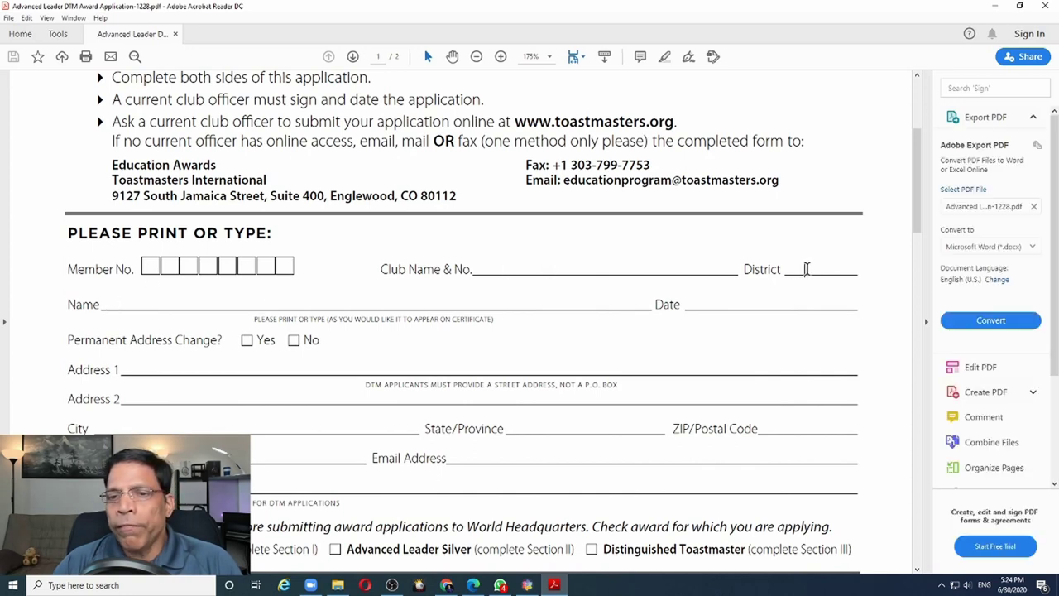
{"action": "left_click", "coordinate": [807, 269]}
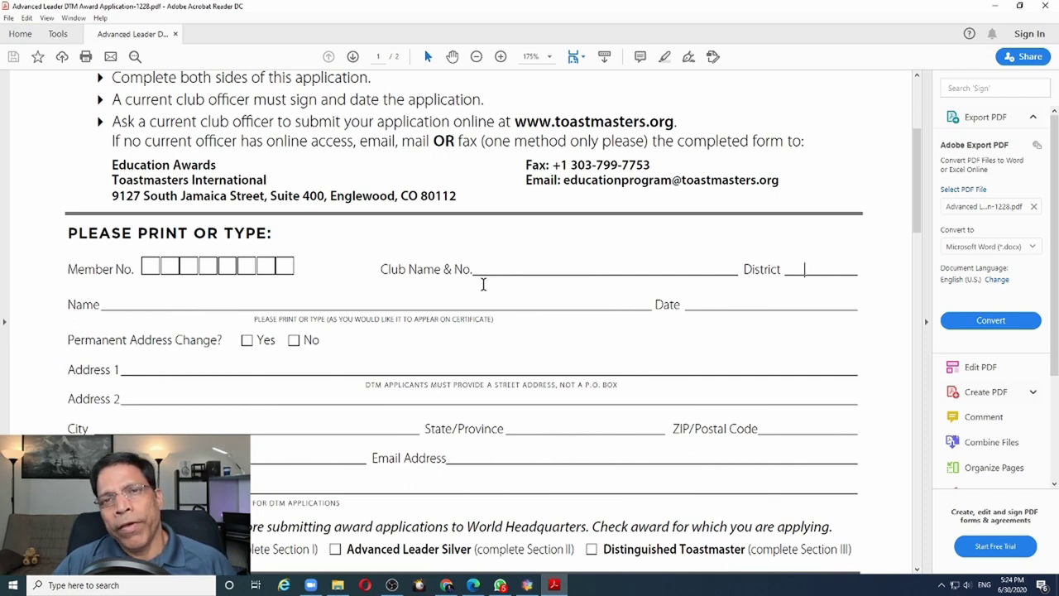
{"action": "scroll", "coordinate": [484, 284], "scroll_direction": "up", "scroll_amount": 1}
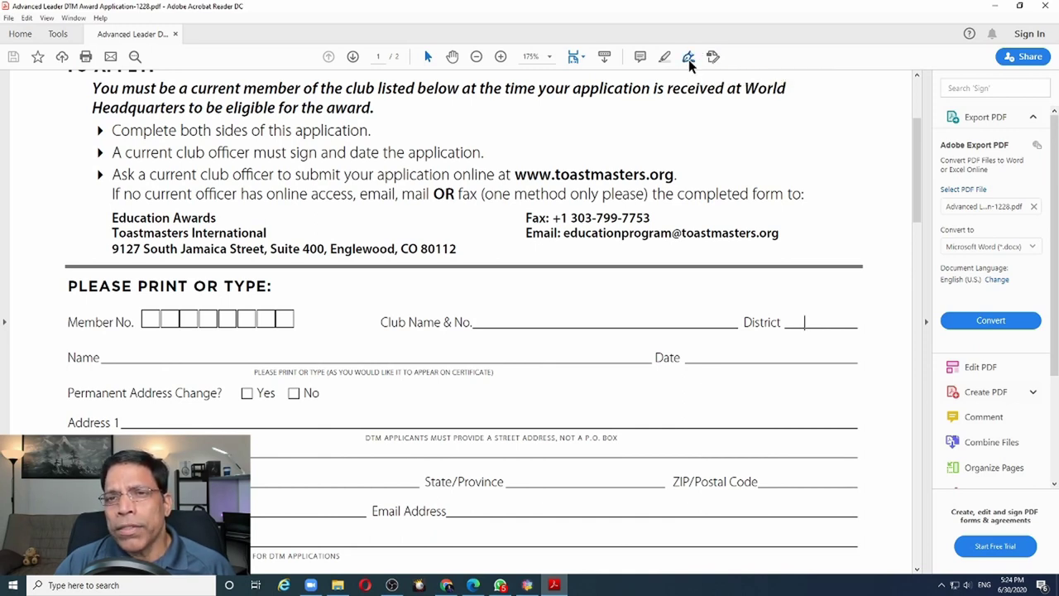
{"action": "left_click", "coordinate": [689, 60]}
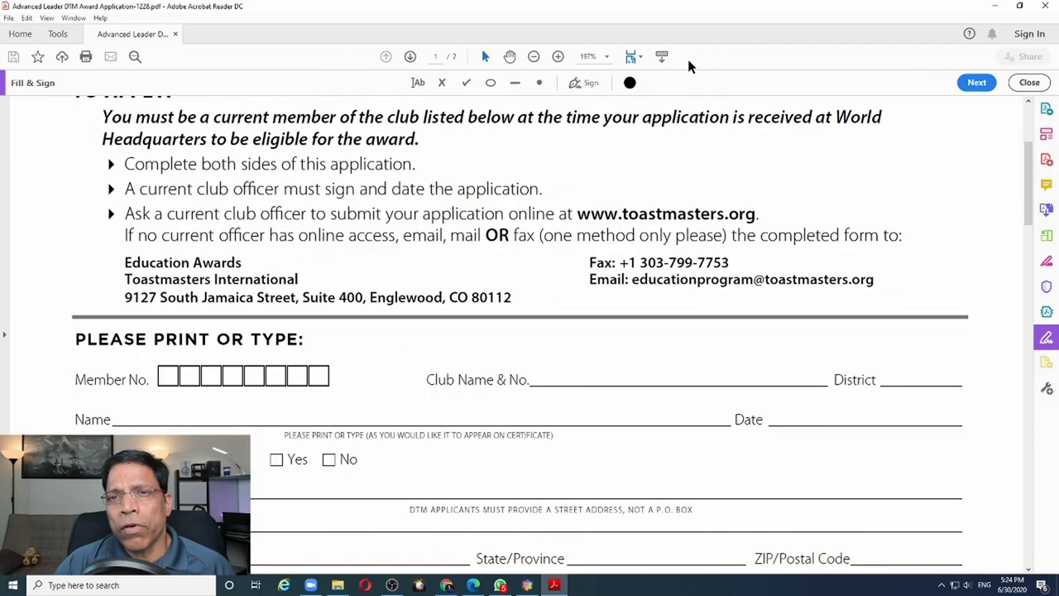
Enter the member number in the Member No. boxes and set the fill text colour to red
{"action": "left_click", "coordinate": [419, 86]}
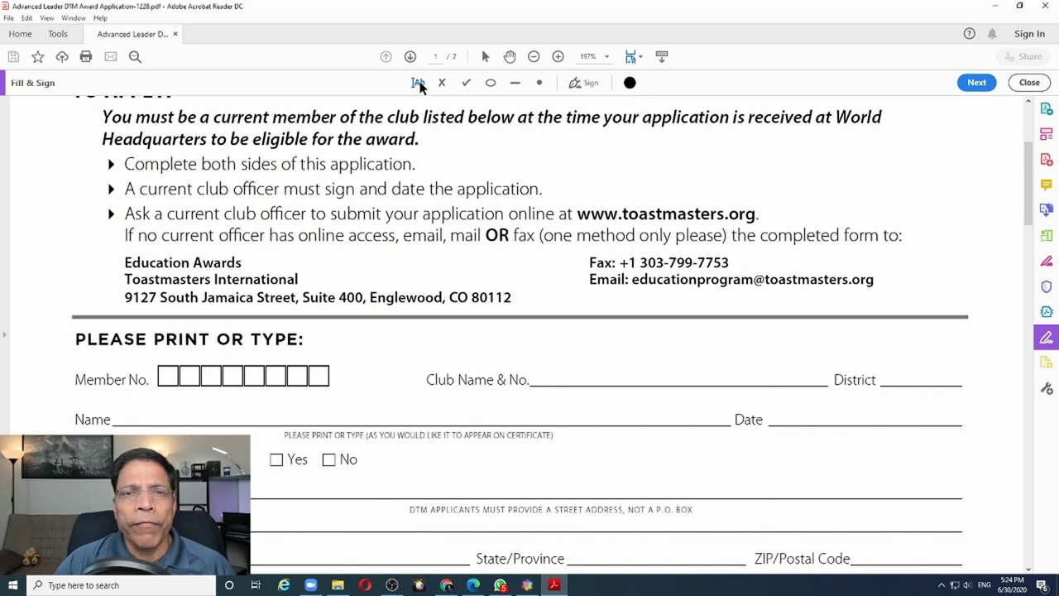
{"action": "left_click", "coordinate": [170, 376]}
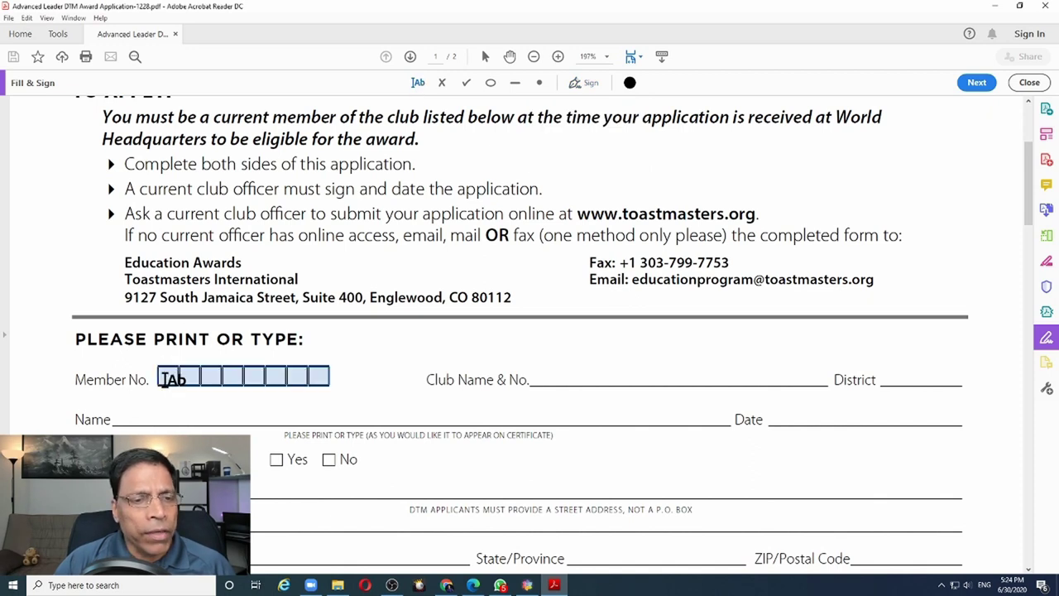
{"action": "left_click", "coordinate": [169, 377]}
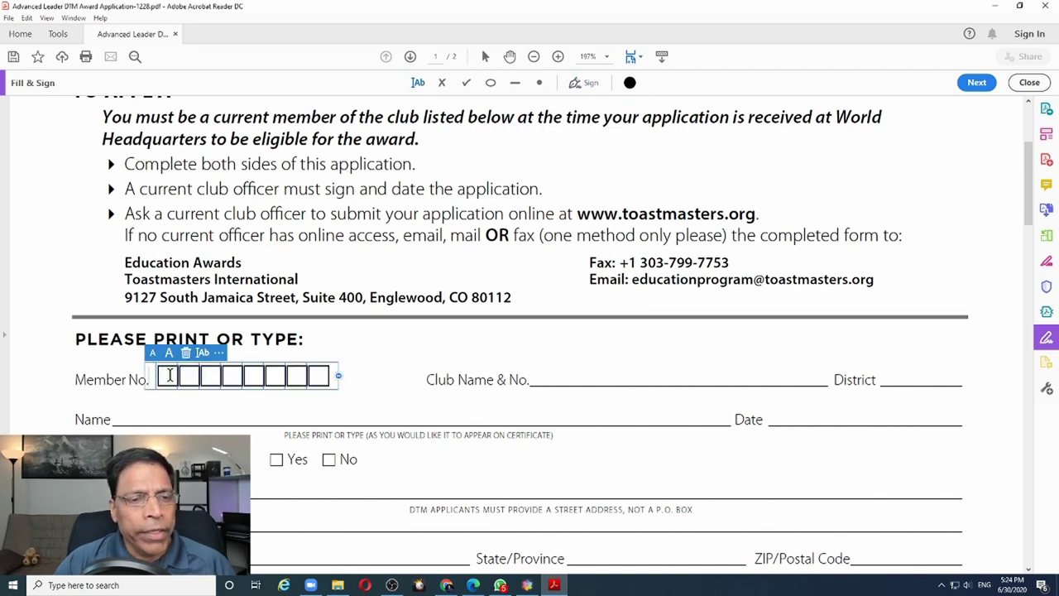
{"action": "type", "text": "123"}
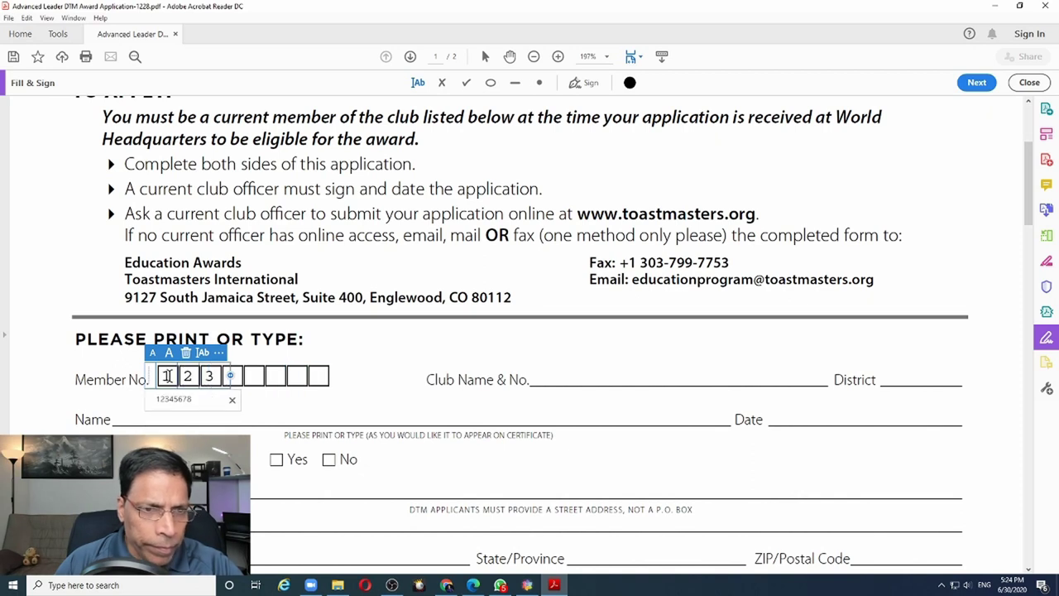
{"action": "type", "text": "4567"}
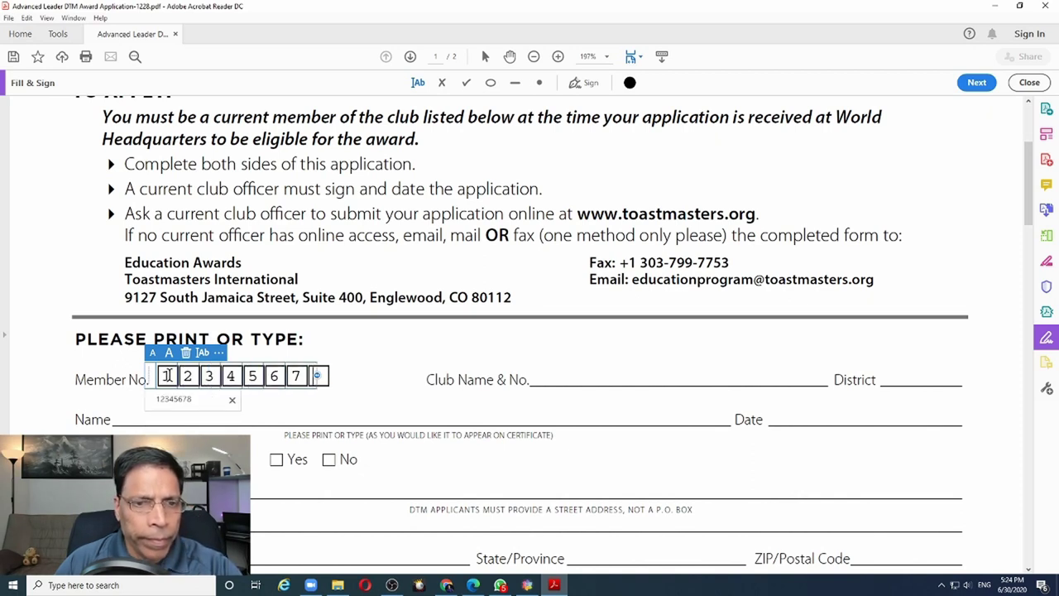
{"action": "type", "text": "8"}
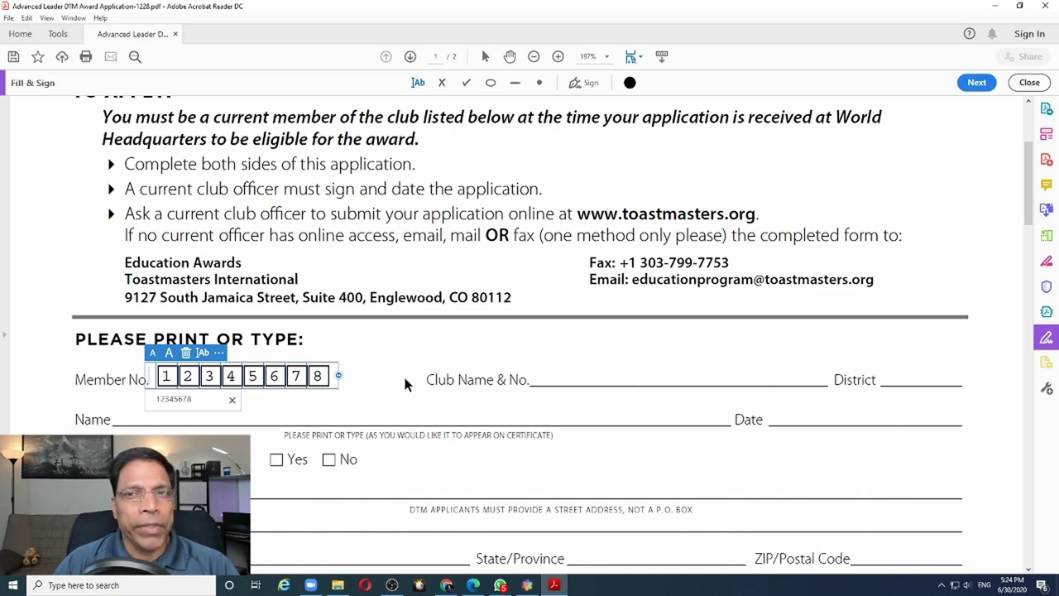
{"action": "left_click", "coordinate": [630, 83]}
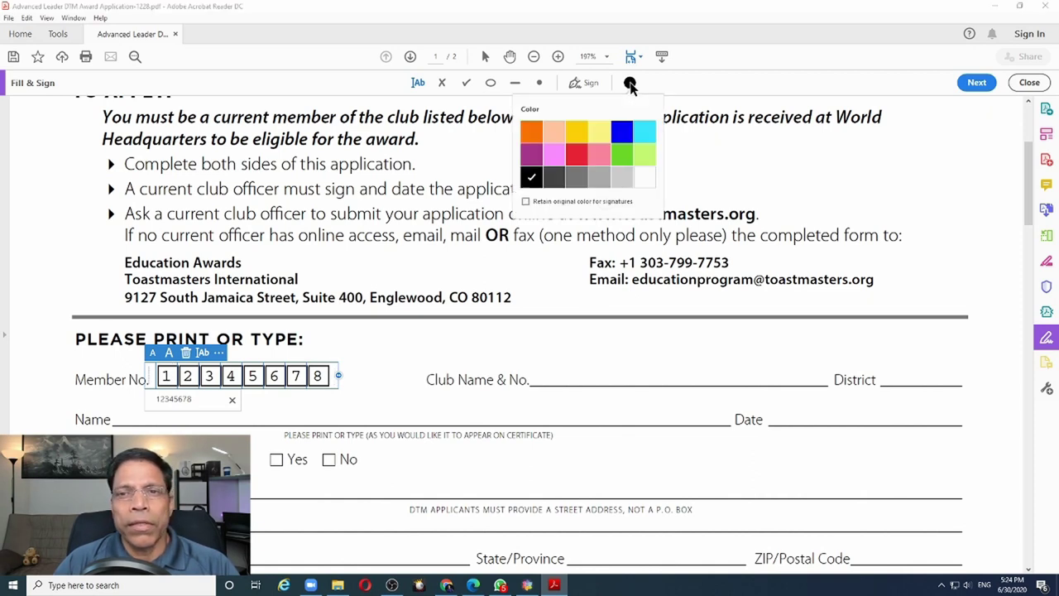
{"action": "left_click", "coordinate": [577, 155]}
Add text fields on the Club Name & No., District, Name, Date, address and Address 1 lines
{"action": "left_click", "coordinate": [547, 376]}
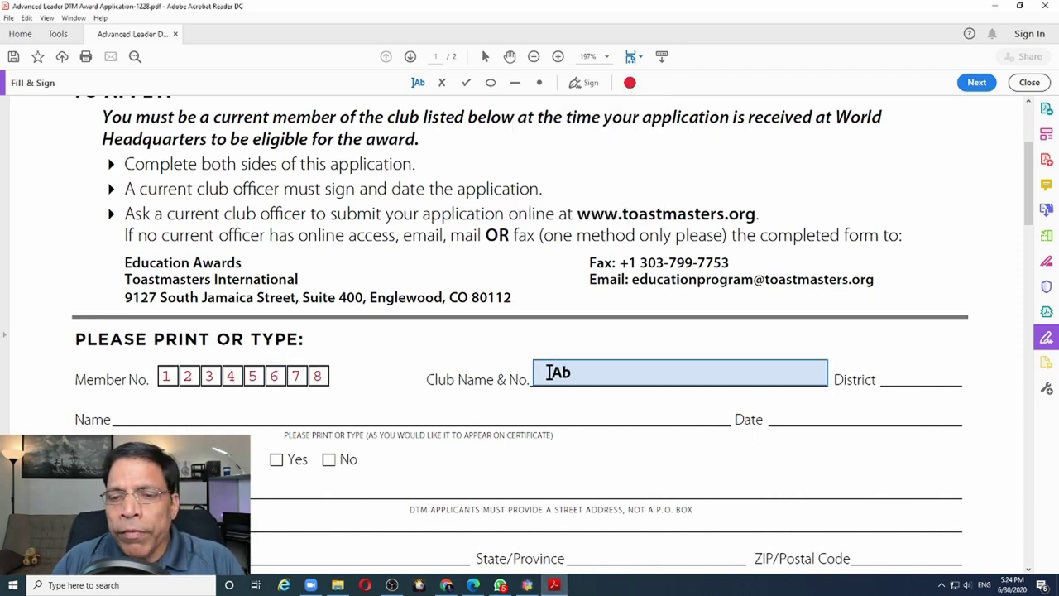
{"action": "left_click", "coordinate": [884, 376]}
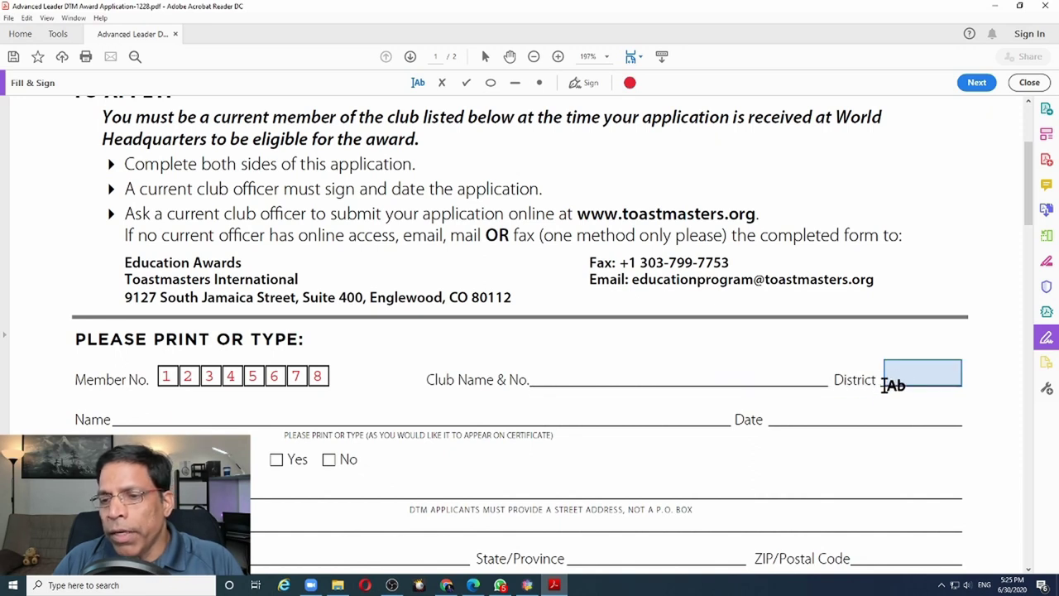
{"action": "left_click", "coordinate": [687, 418]}
{"action": "left_click", "coordinate": [797, 418]}
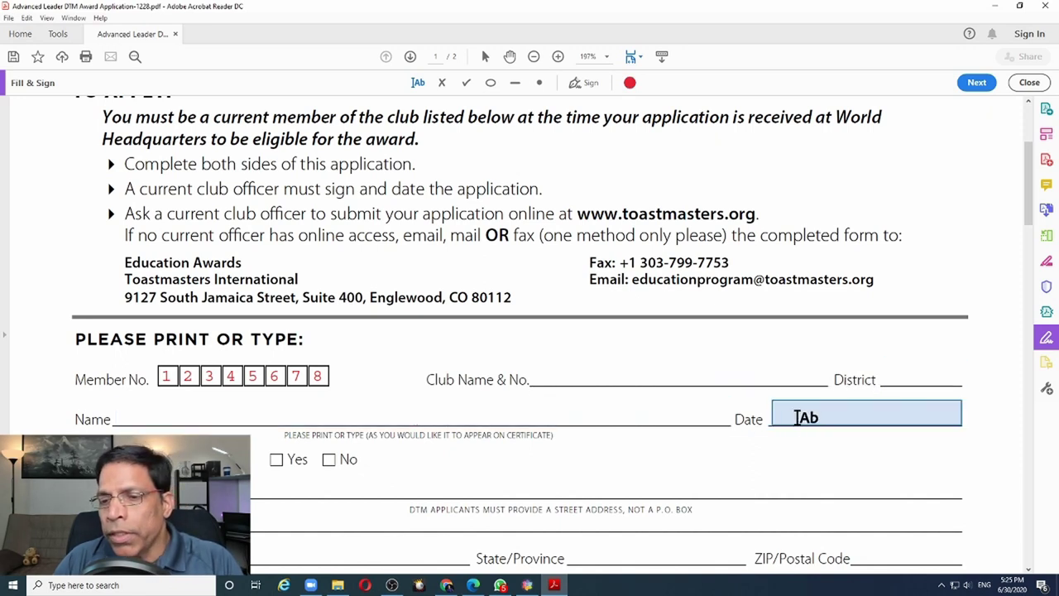
{"action": "left_click", "coordinate": [252, 486]}
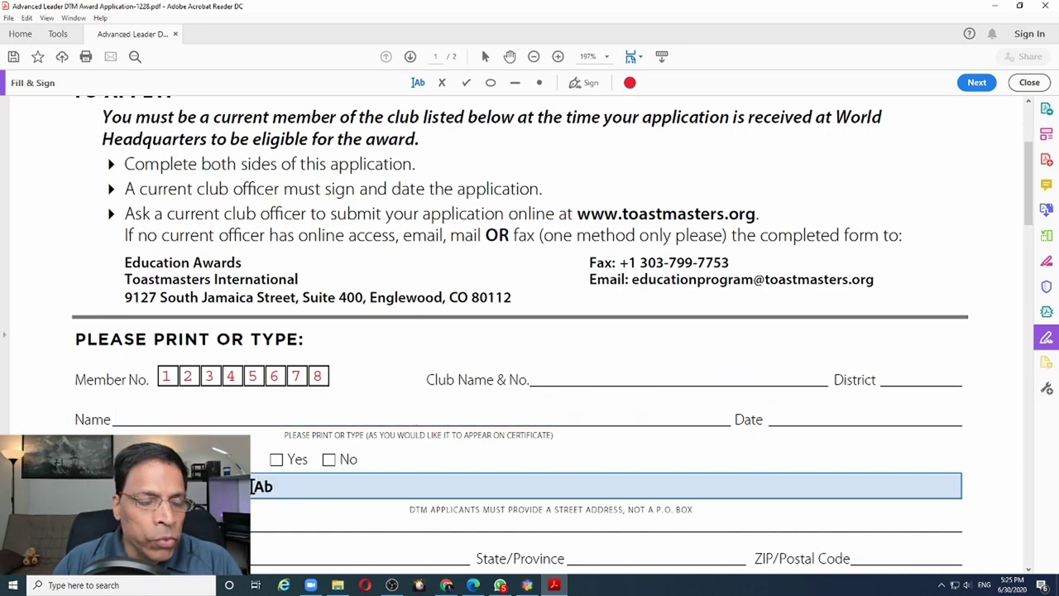
{"action": "scroll", "coordinate": [253, 486], "scroll_direction": "down", "scroll_amount": 2}
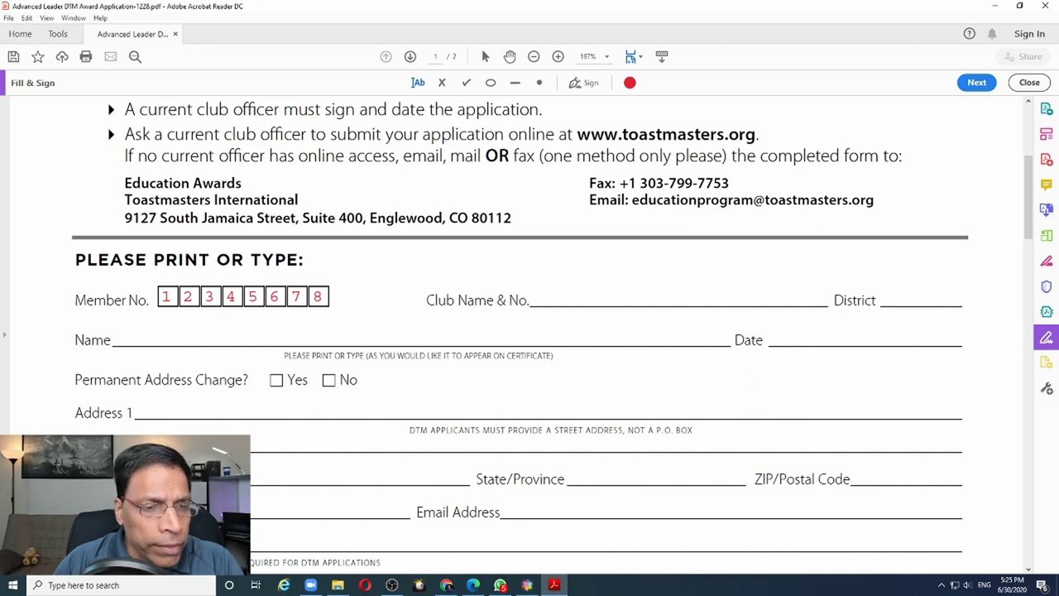
{"action": "left_click", "coordinate": [137, 439]}
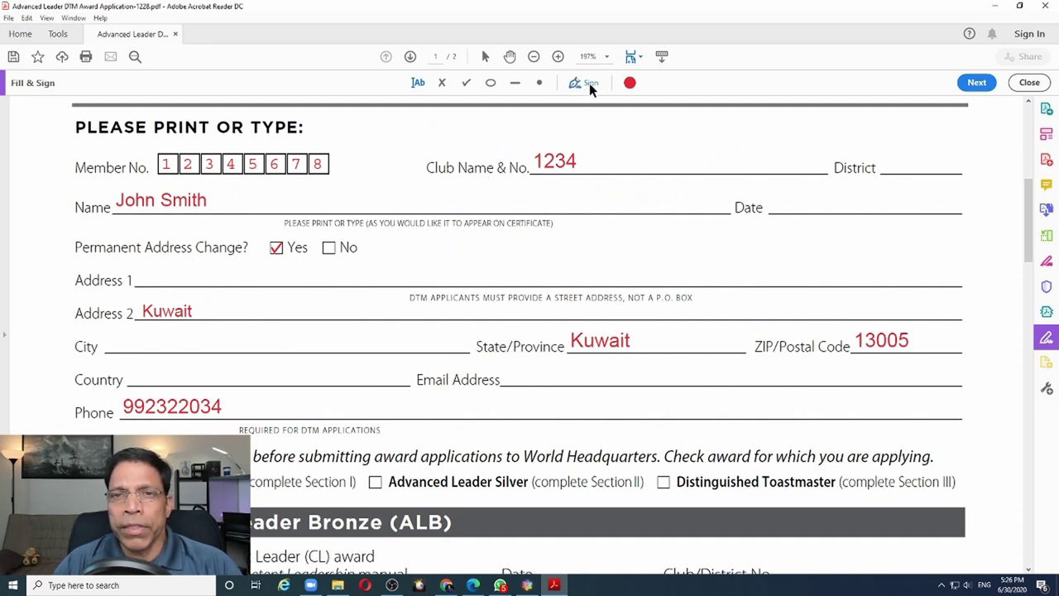
Place the saved red signature by the Phone line, enlarge it, and nudge it up-left
{"action": "left_click", "coordinate": [590, 84]}
{"action": "left_click", "coordinate": [579, 118]}
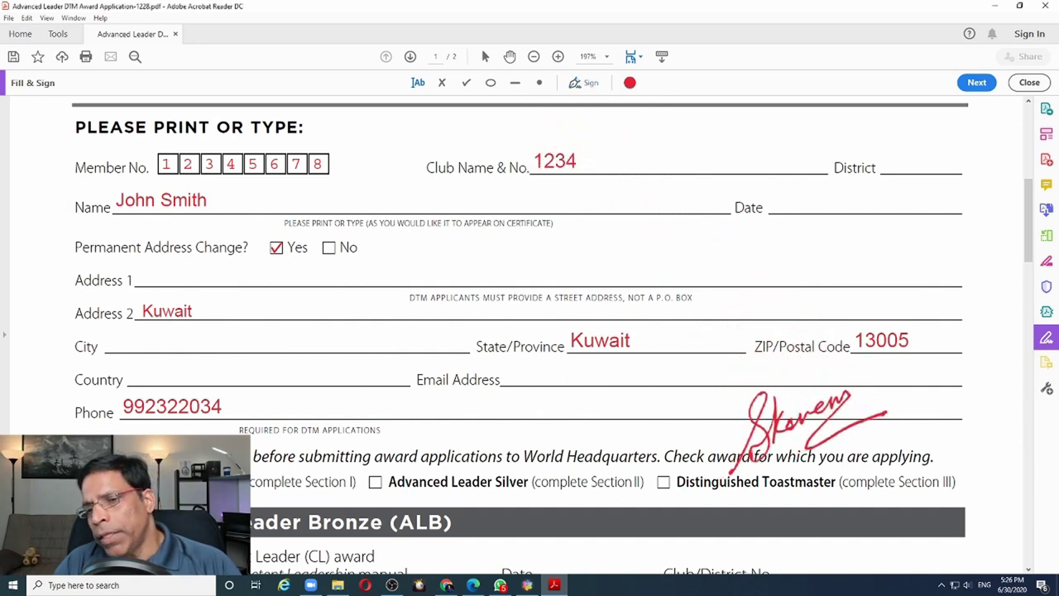
{"action": "left_click", "coordinate": [804, 432]}
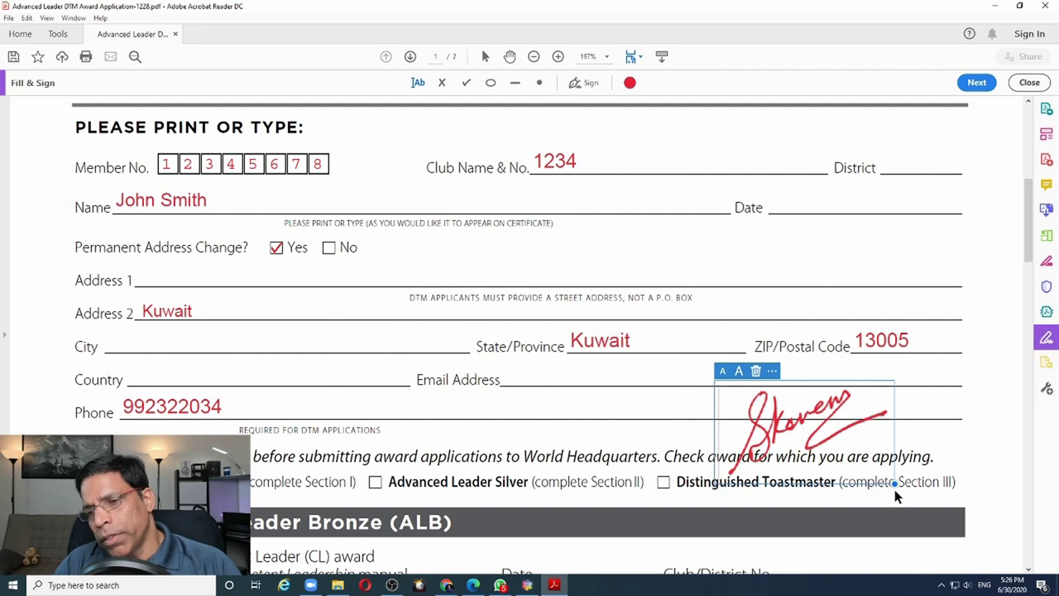
{"action": "left_click_drag", "start_coordinate": [894, 483], "coordinate": [926, 503]}
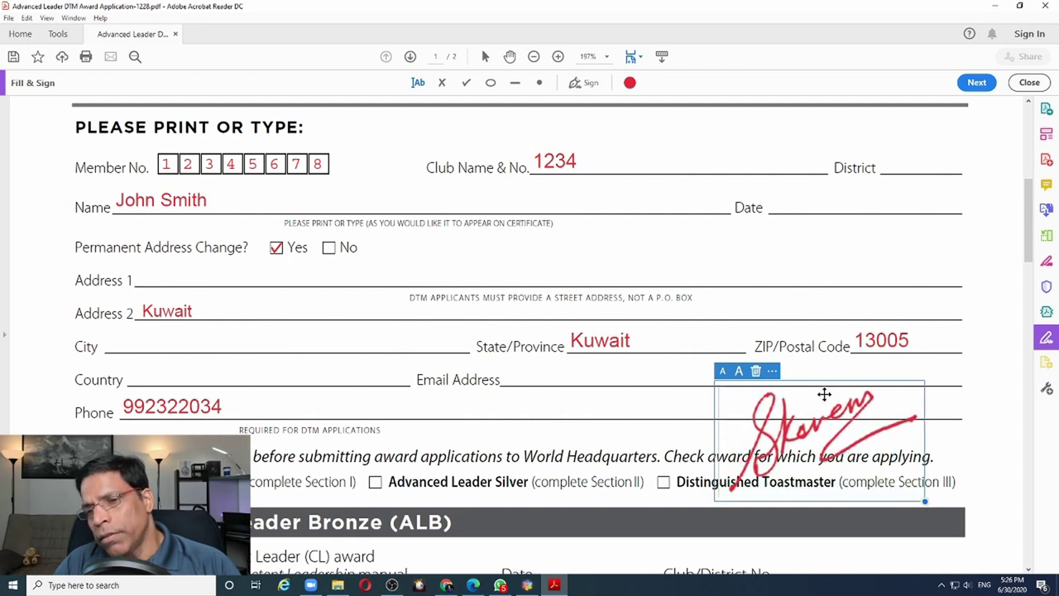
{"action": "left_click_drag", "start_coordinate": [826, 392], "coordinate": [785, 374]}
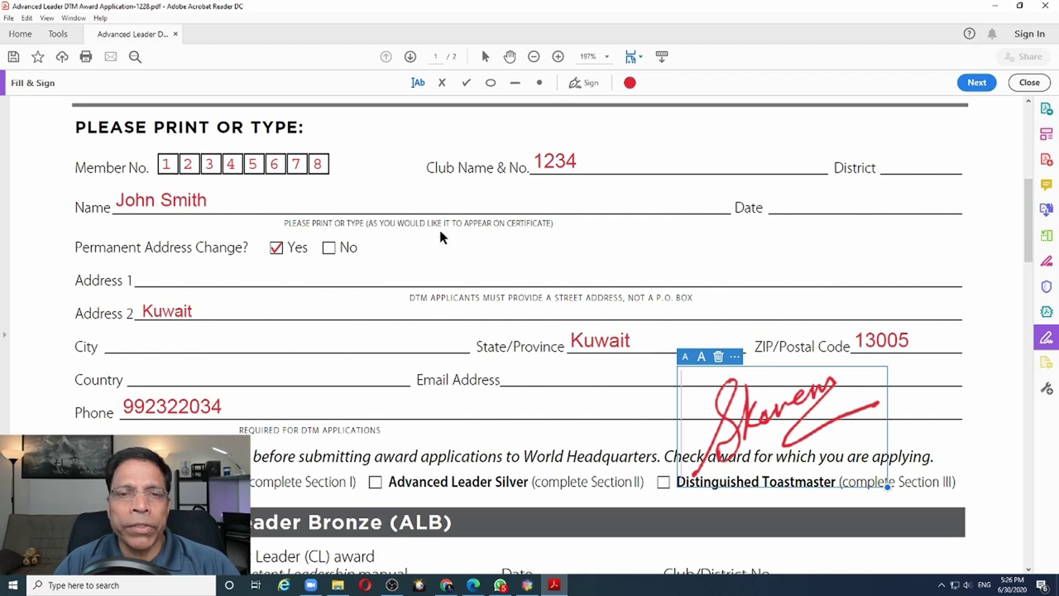
{"action": "key", "text": "Escape"}
{"action": "left_click", "coordinate": [9, 18]}
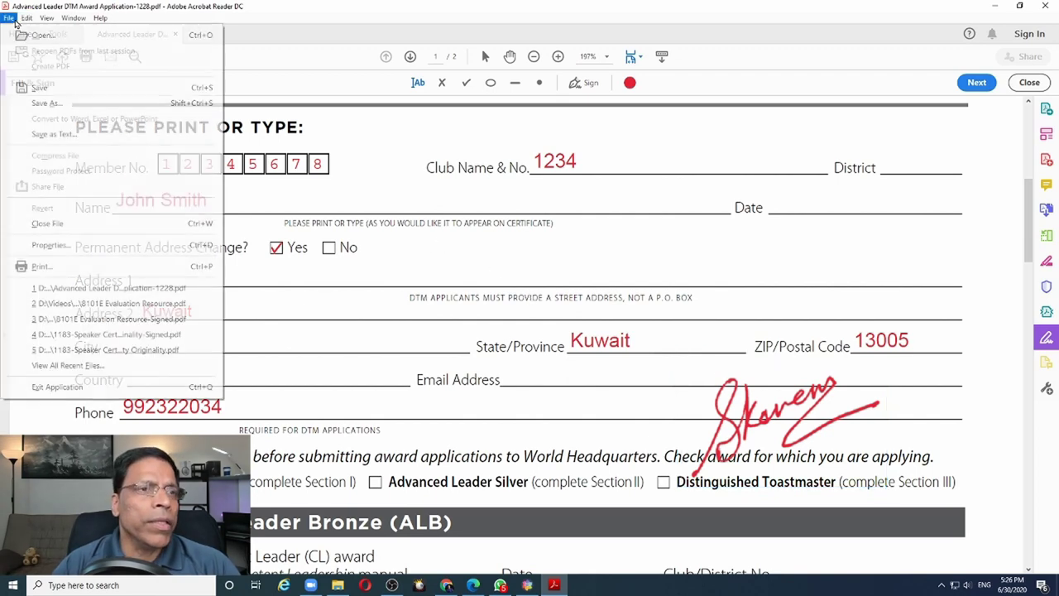
Save a copy as 'Advanced Leader DTM Award Application-1228-Signed.pdf', then open HPL_eval.pdf
{"action": "left_click", "coordinate": [36, 88]}
{"action": "key", "text": "Return"}
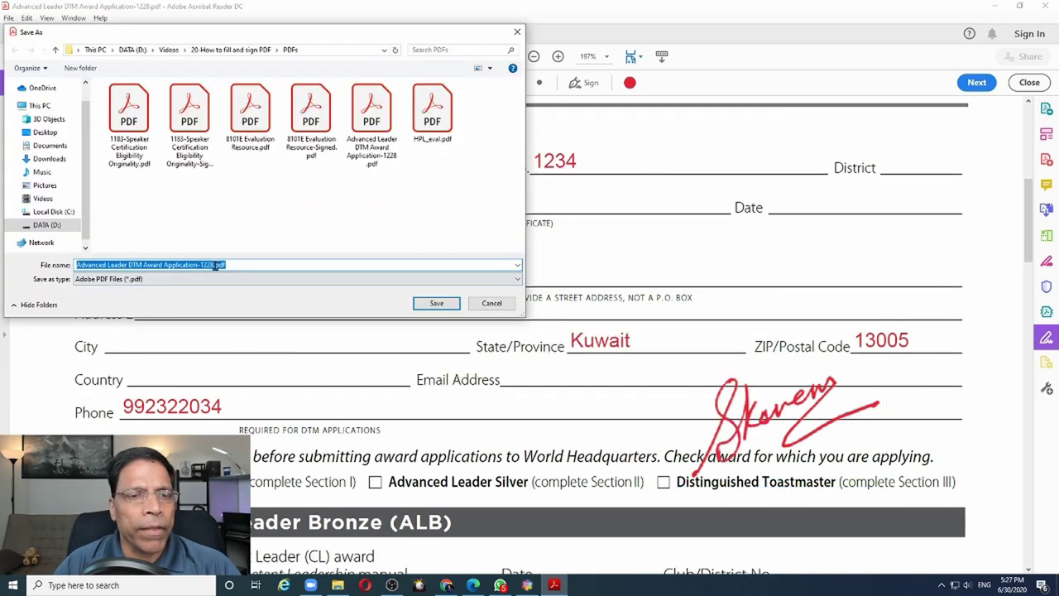
{"action": "type", "text": "-Sign"}
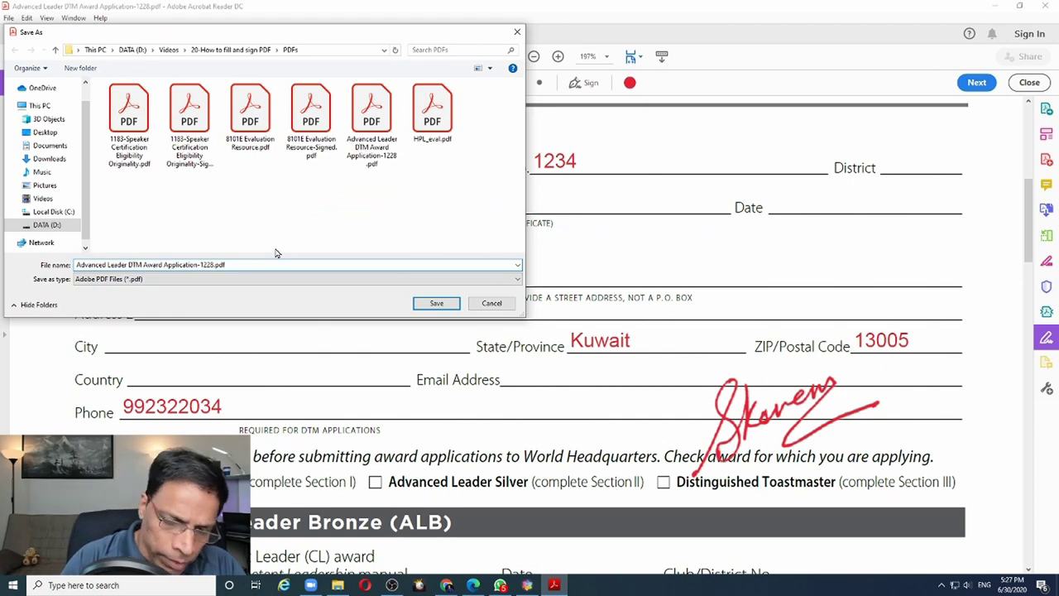
{"action": "type", "text": "ed"}
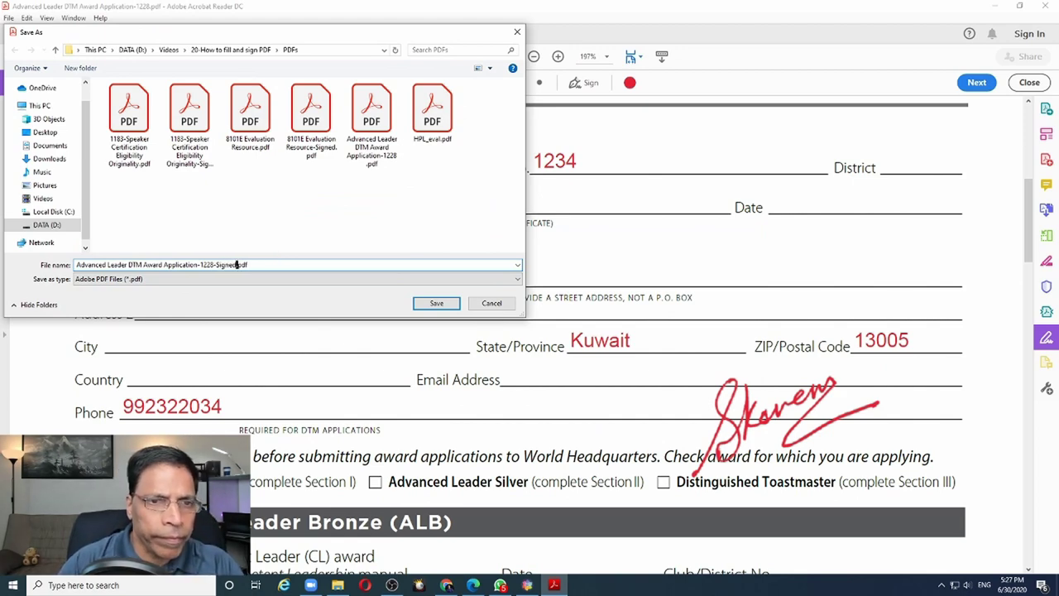
{"action": "key", "text": "Return"}
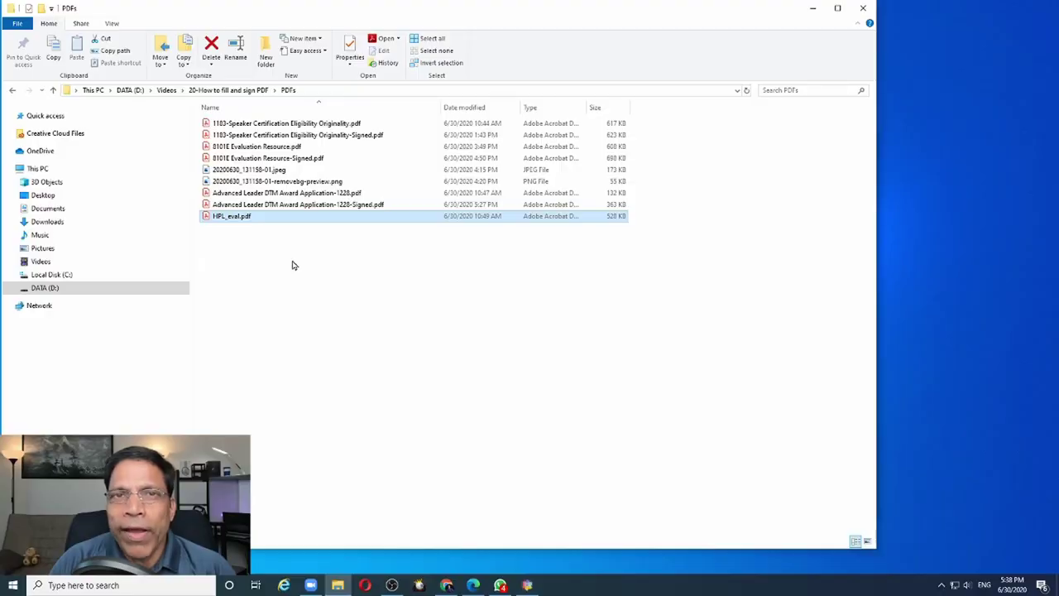
{"action": "double_click", "coordinate": [214, 219]}
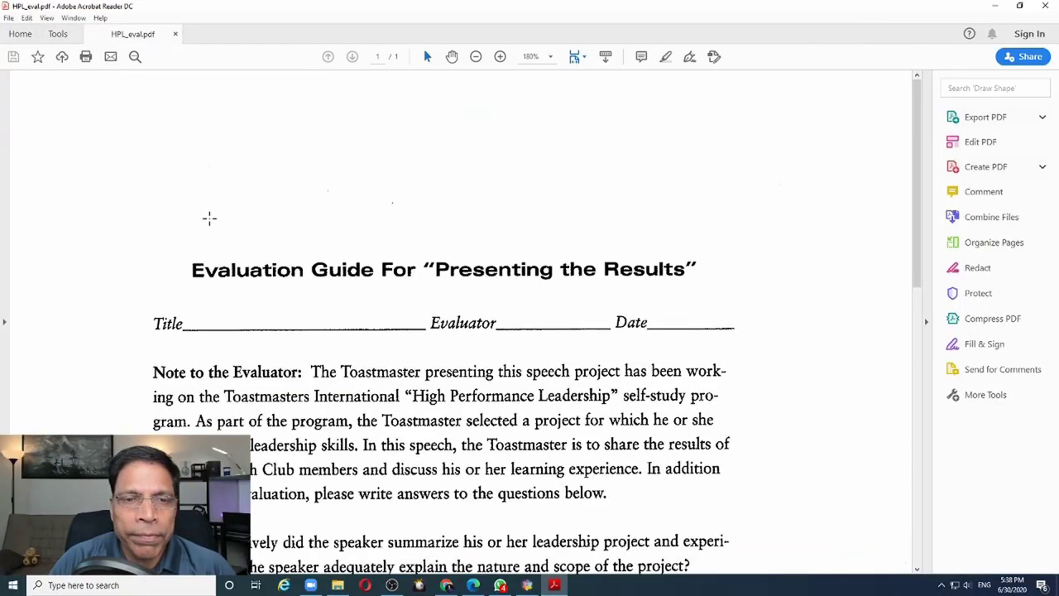
In Fill & Sign, add the title 'The Final Results' on the Title line
{"action": "scroll", "coordinate": [209, 219], "scroll_direction": "down", "scroll_amount": 3}
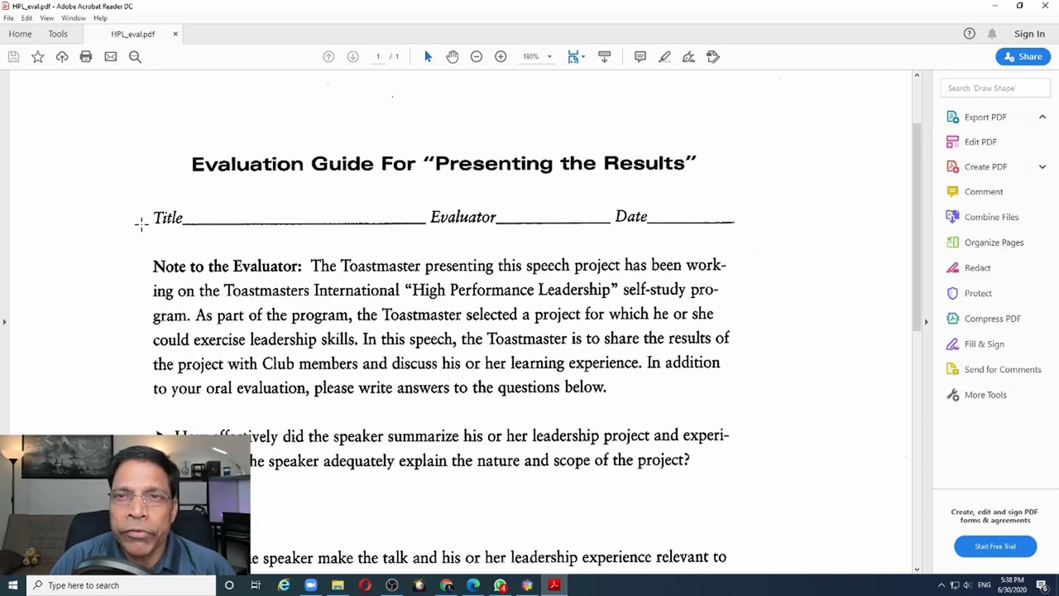
{"action": "left_click", "coordinate": [688, 57]}
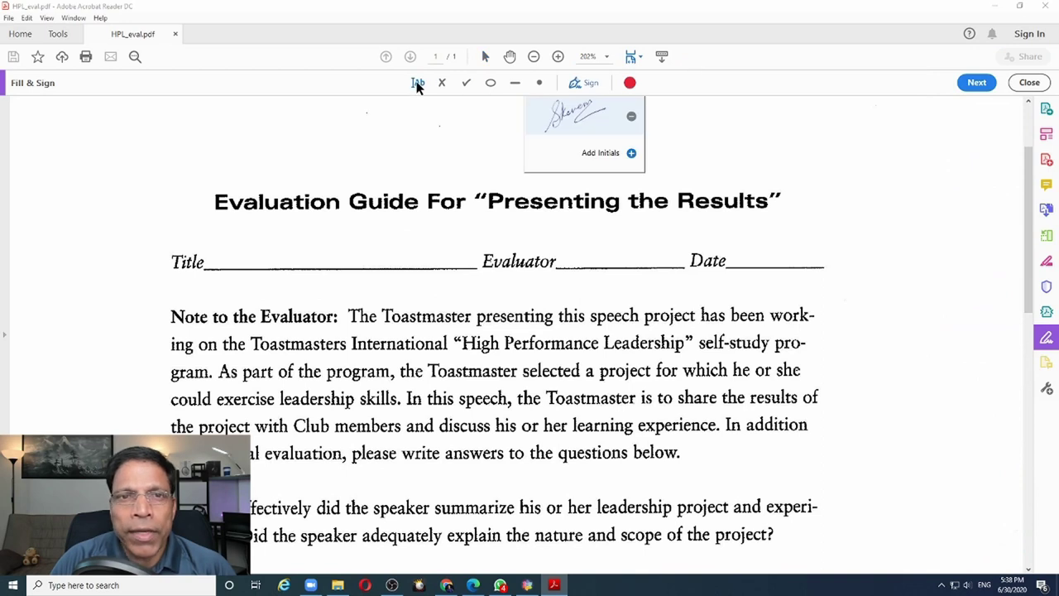
{"action": "left_click", "coordinate": [419, 86]}
{"action": "left_click", "coordinate": [217, 257]}
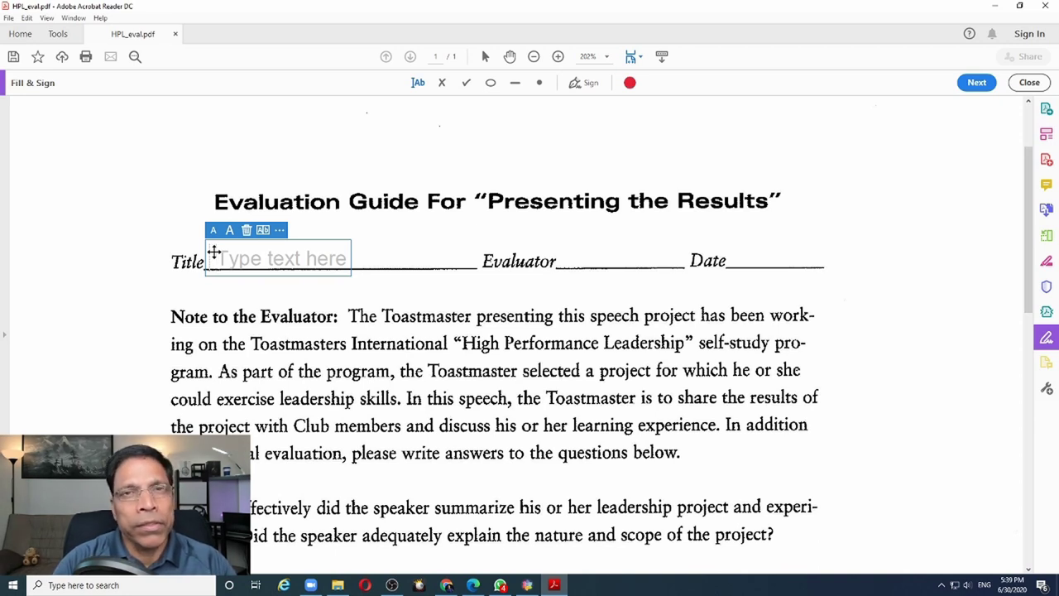
{"action": "type", "text": "The Final R"}
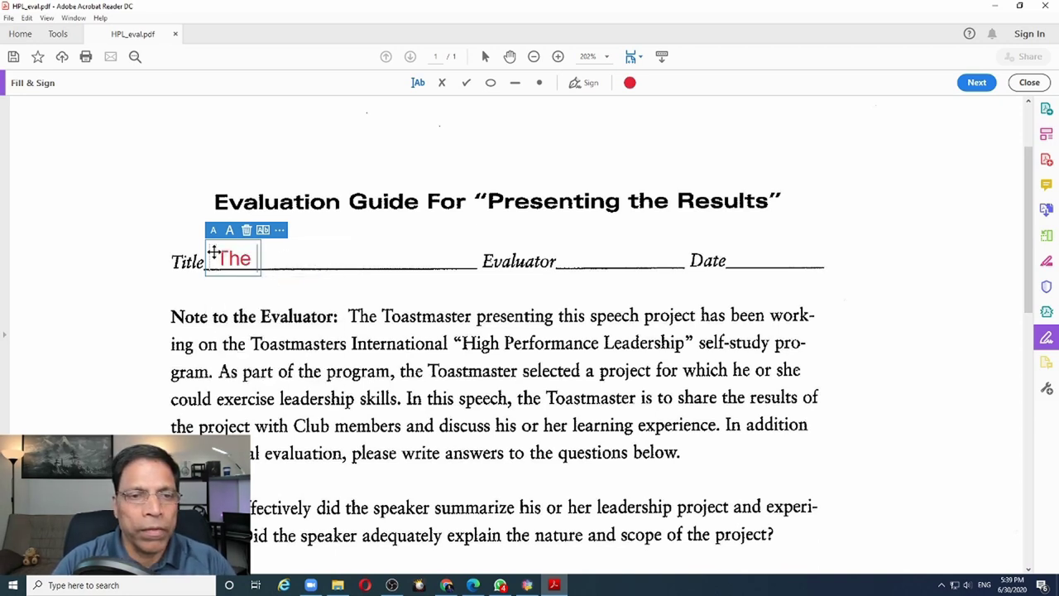
{"action": "type", "text": "esults"}
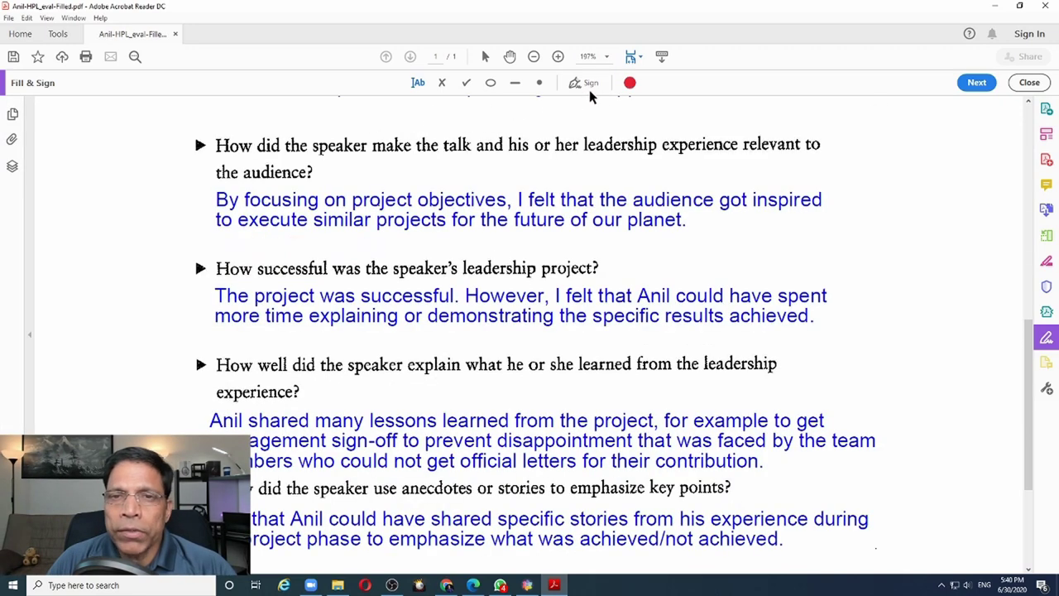
Place the saved signature beside the leadership-lessons question on the HPL evaluation
{"action": "left_click", "coordinate": [590, 83]}
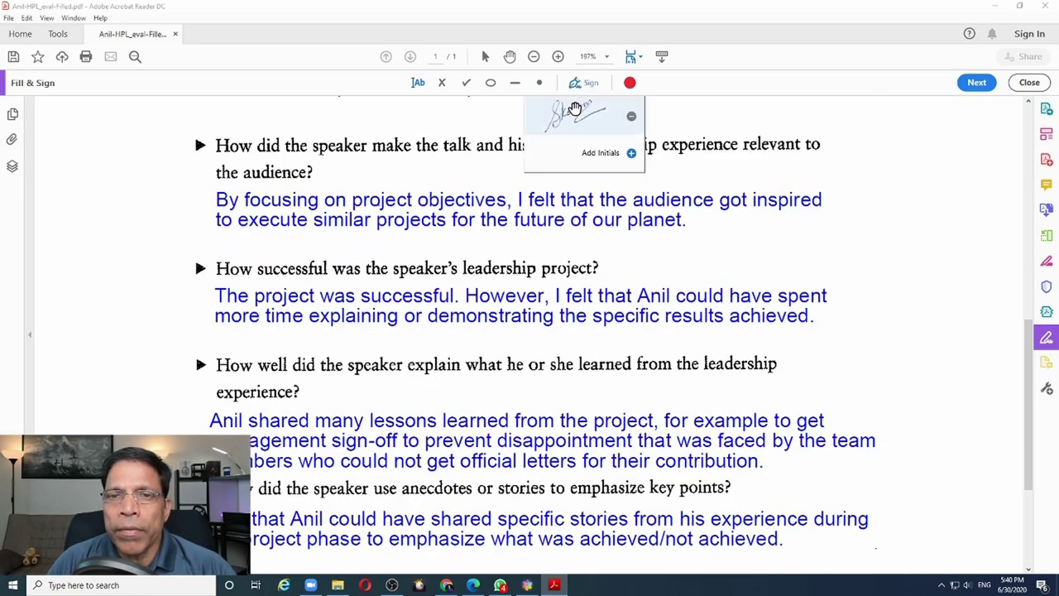
{"action": "left_click", "coordinate": [574, 107]}
{"action": "left_click", "coordinate": [784, 345]}
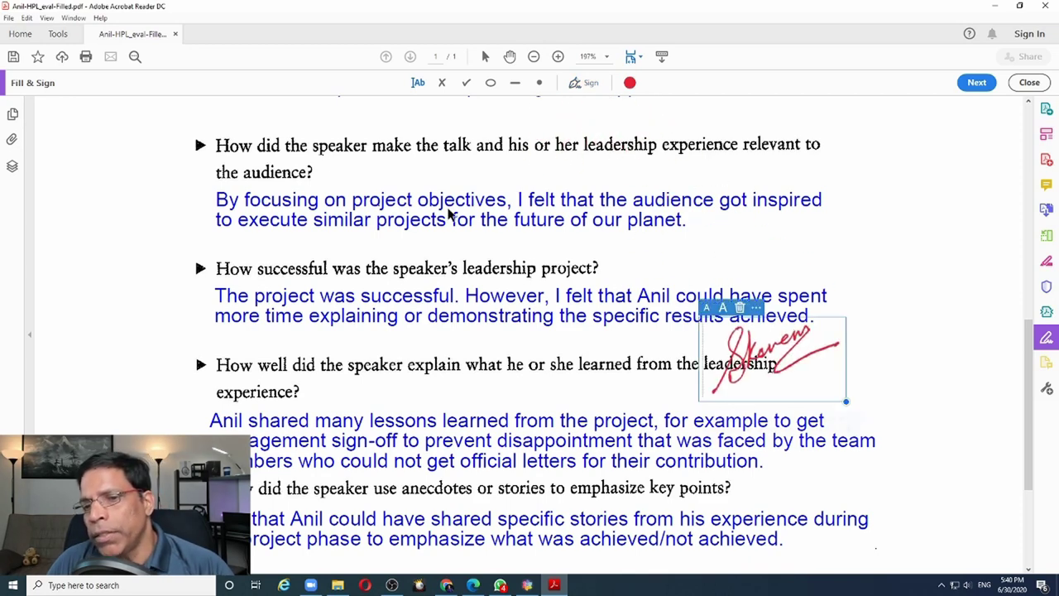
{"action": "left_click", "coordinate": [9, 19]}
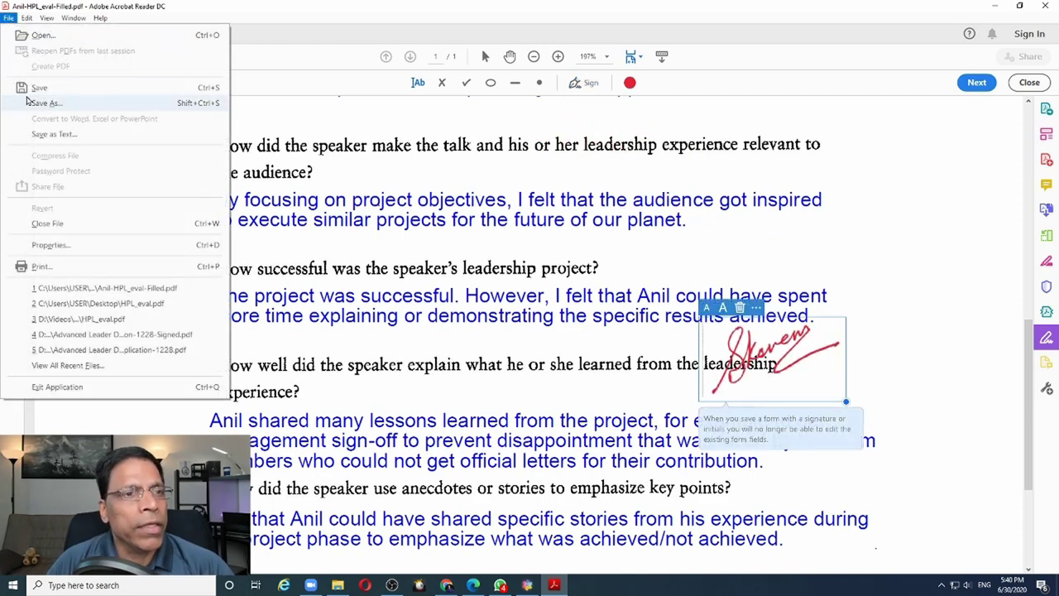